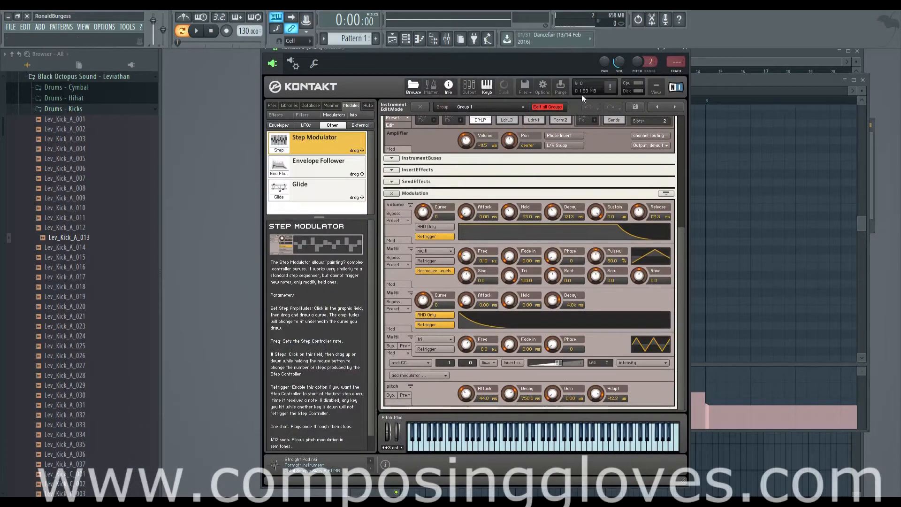
Leave the Straight Pad's edit mode and remove the instrument from the rack without saving changes.
{"action": "left_click_drag", "start_coordinate": [681, 255], "coordinate": [680, 115]}
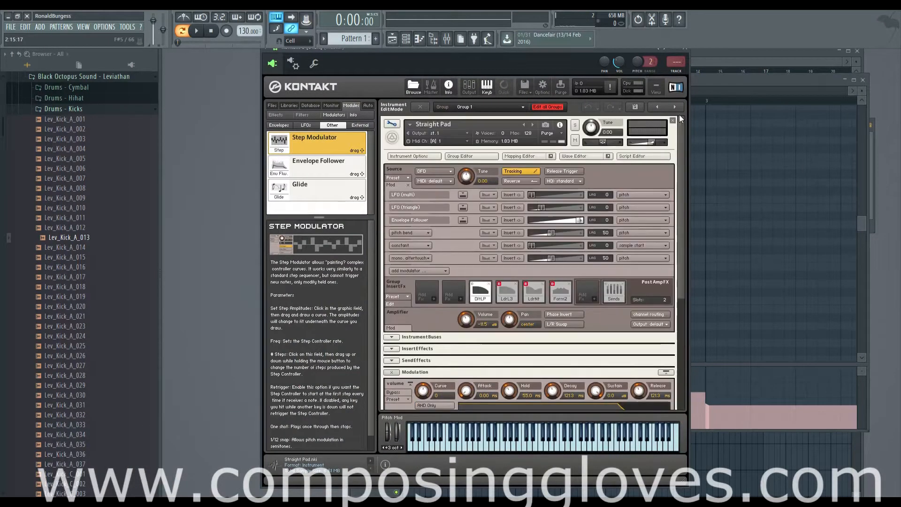
{"action": "left_click", "coordinate": [392, 123]}
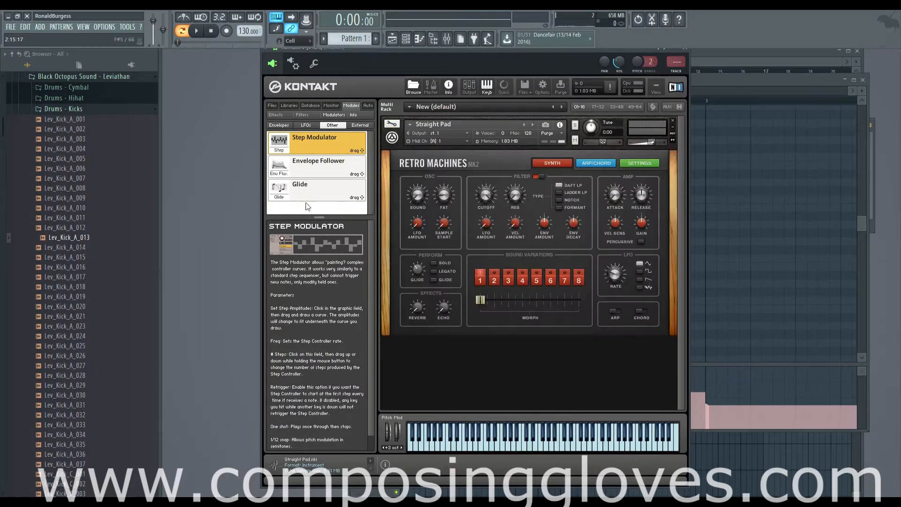
{"action": "left_click", "coordinate": [673, 120]}
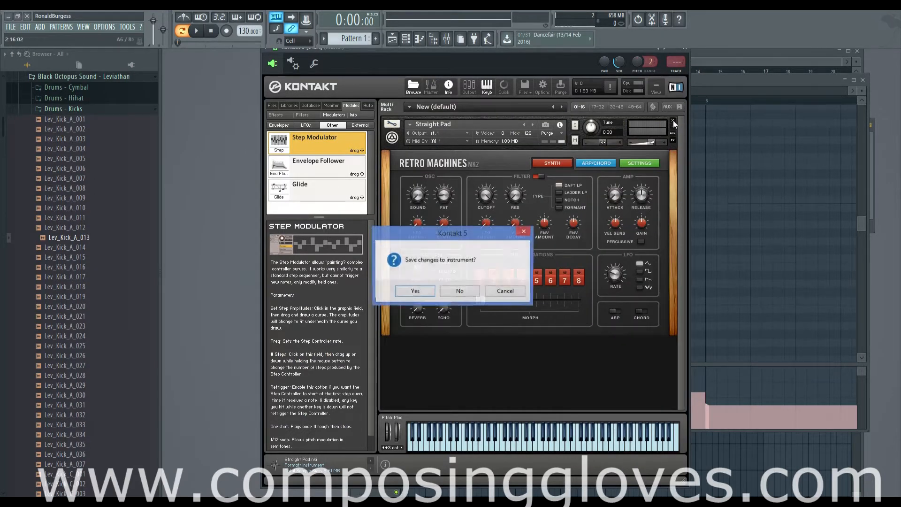
{"action": "left_click", "coordinate": [464, 293]}
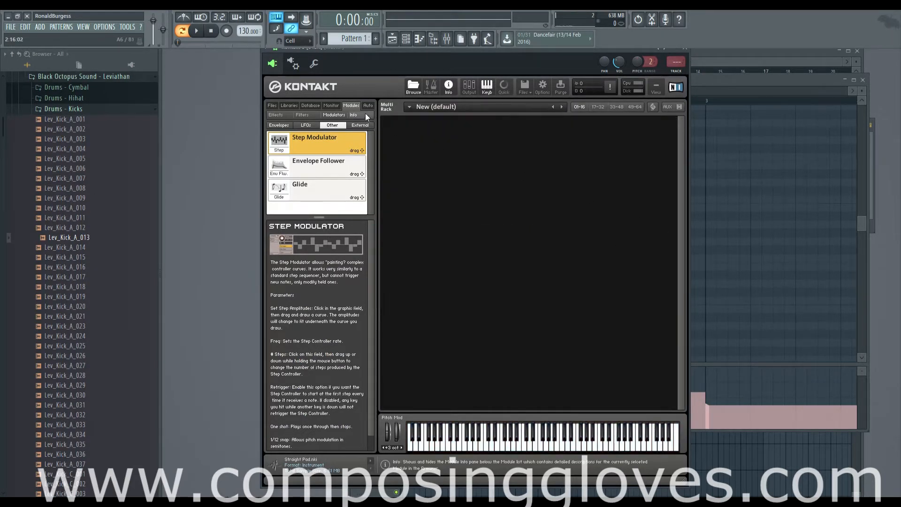
Load String Ensemble.nki from the Factory Library's VSL Strings folder and play test notes.
{"action": "left_click", "coordinate": [290, 105]}
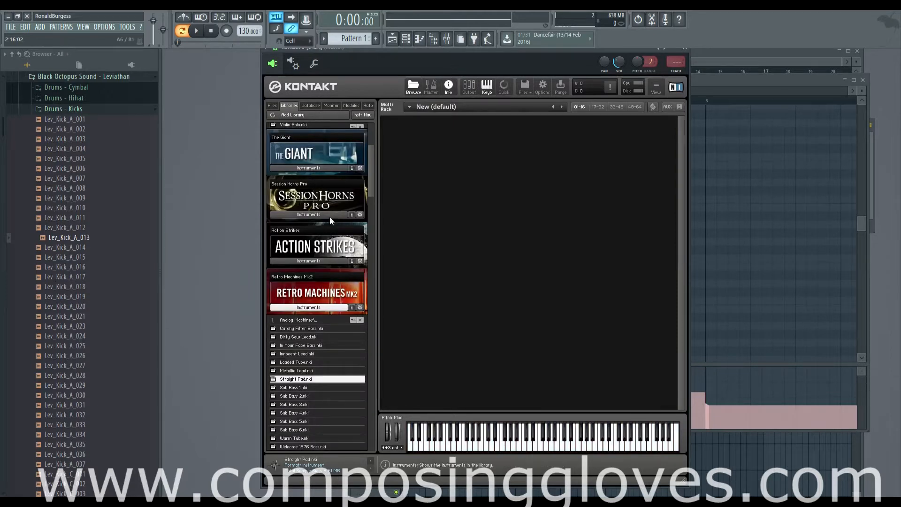
{"action": "scroll", "coordinate": [336, 196], "scroll_direction": "up", "scroll_amount": 5}
{"action": "scroll", "coordinate": [311, 162], "scroll_direction": "up", "scroll_amount": 1}
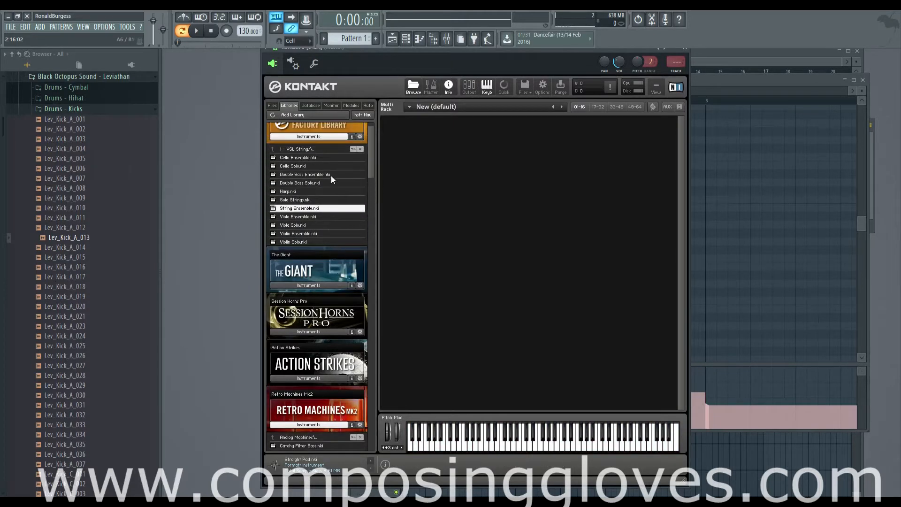
{"action": "double_click", "coordinate": [293, 208]}
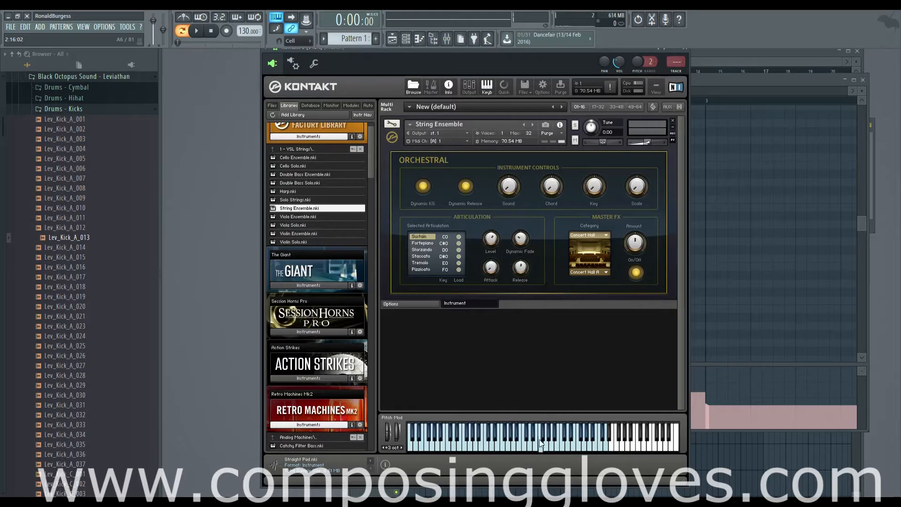
{"action": "left_click", "coordinate": [454, 443]}
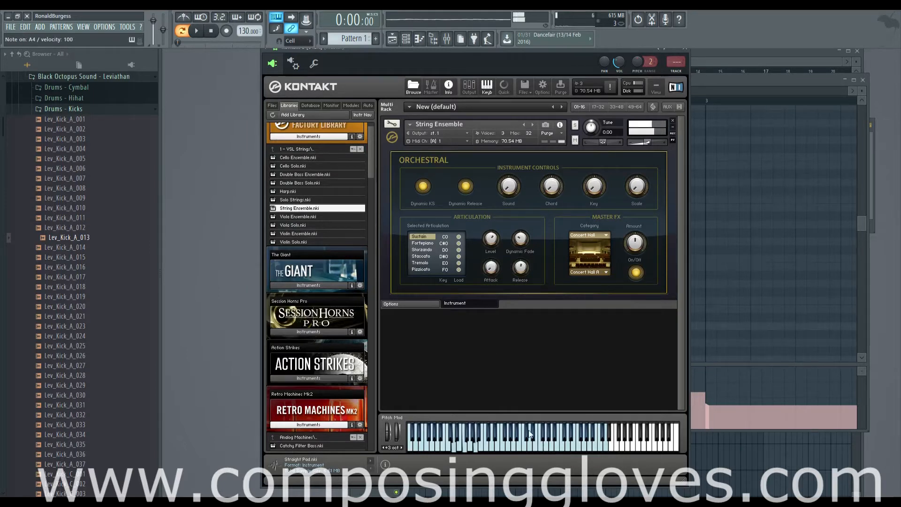
Assign a Step Modulator to the String Ensemble source's Tune and raise its pitch modulation intensity to maximum.
{"action": "left_click", "coordinate": [392, 124]}
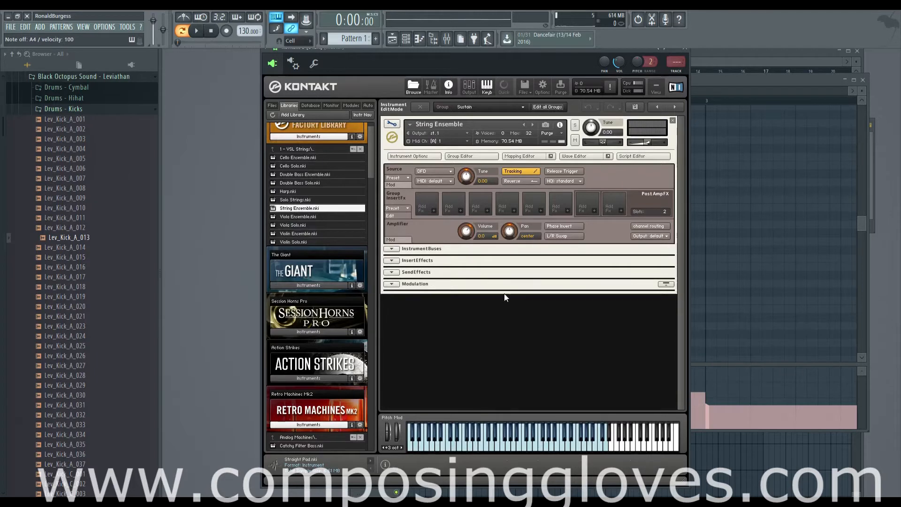
{"action": "left_click", "coordinate": [391, 284]}
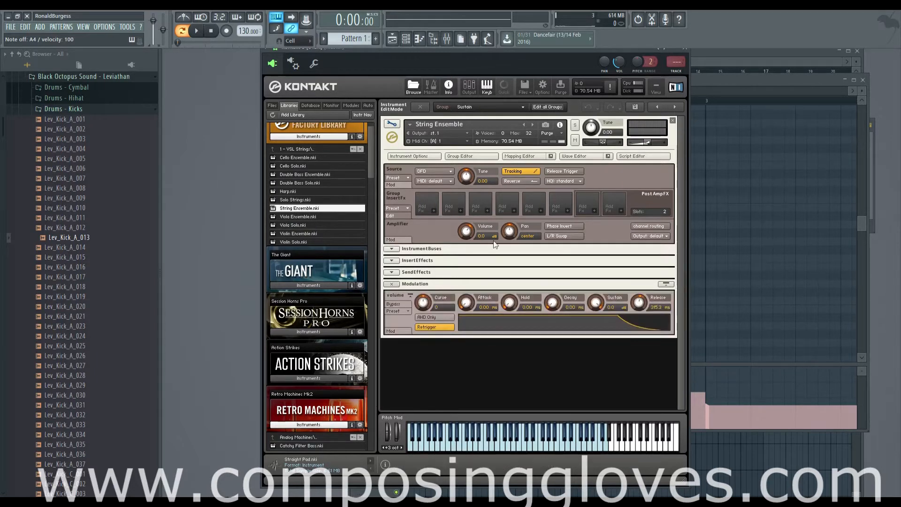
{"action": "left_click", "coordinate": [347, 107]}
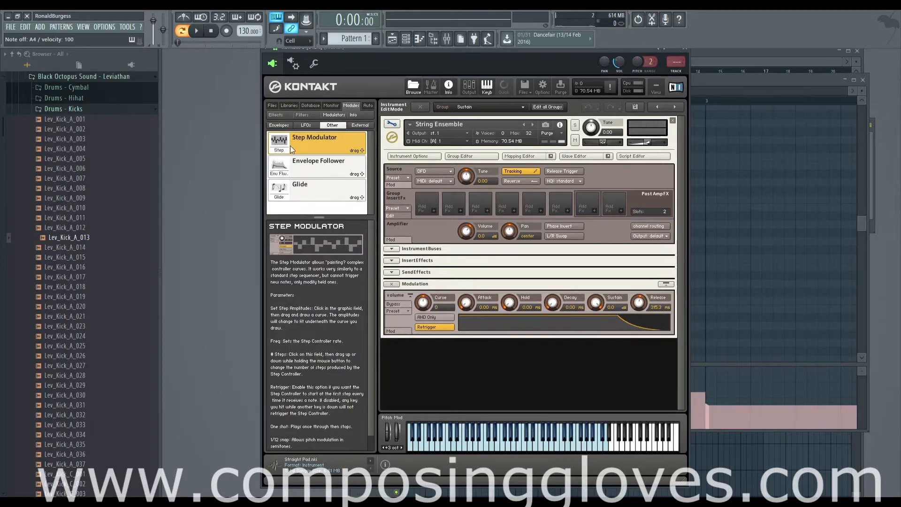
{"action": "left_click_drag", "start_coordinate": [286, 140], "coordinate": [466, 177]}
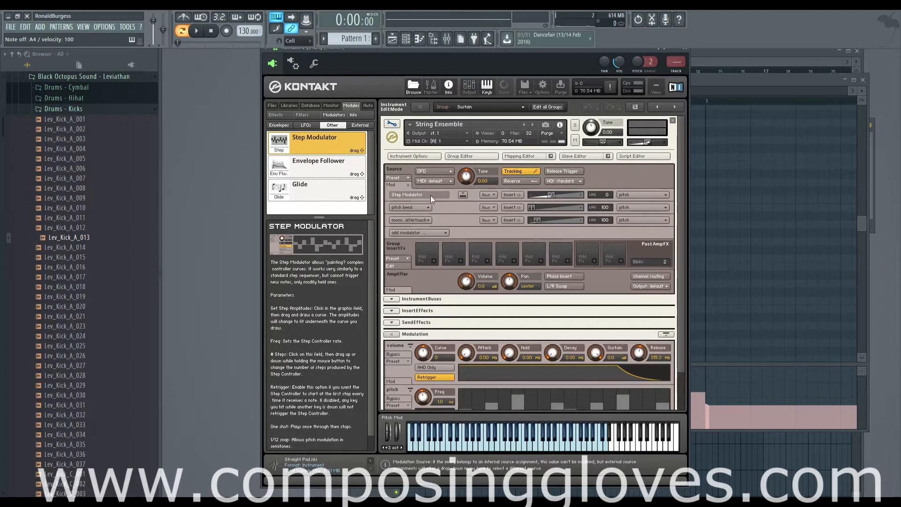
{"action": "left_click_drag", "start_coordinate": [551, 195], "coordinate": [590, 196]}
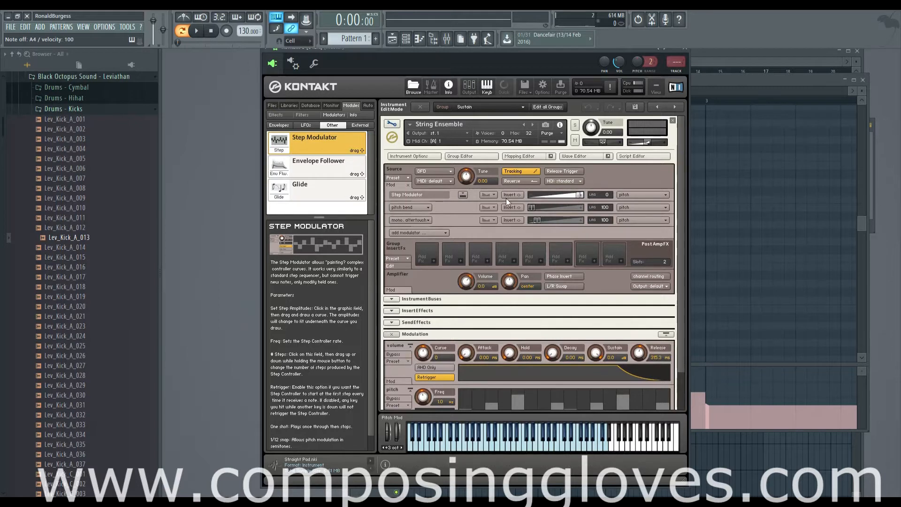
Adjust the height of the first bar in the Step Modulator's pitch pattern.
{"action": "scroll", "coordinate": [666, 351], "scroll_direction": "down", "scroll_amount": 1}
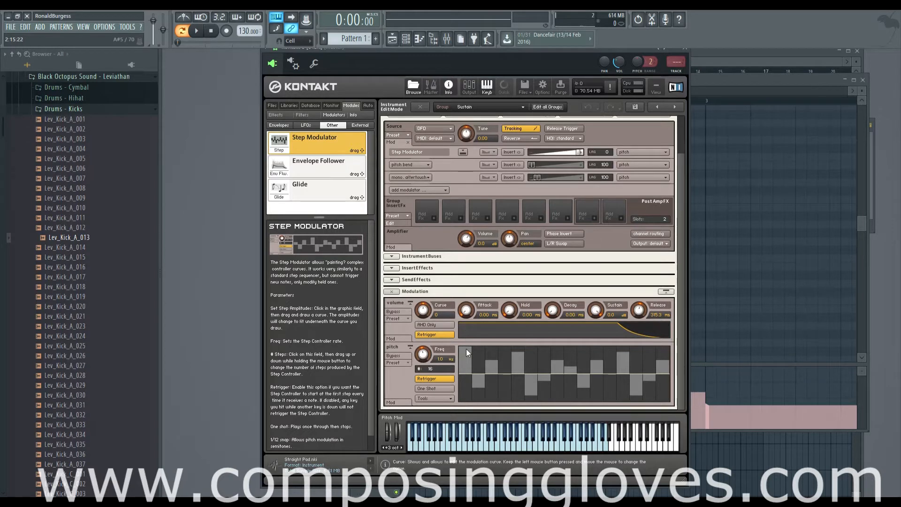
{"action": "left_click_drag", "start_coordinate": [466, 348], "coordinate": [464, 410]}
{"action": "left_click_drag", "start_coordinate": [463, 400], "coordinate": [466, 373]}
{"action": "left_click_drag", "start_coordinate": [466, 357], "coordinate": [466, 360]}
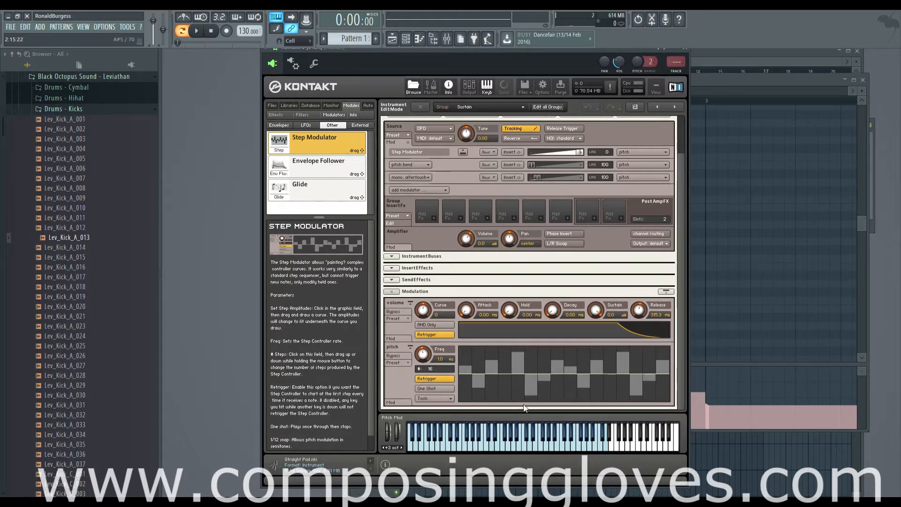
Play a test note and raise the Step Modulator's frequency to about 4.2 Hz.
{"action": "key", "text": "n"}
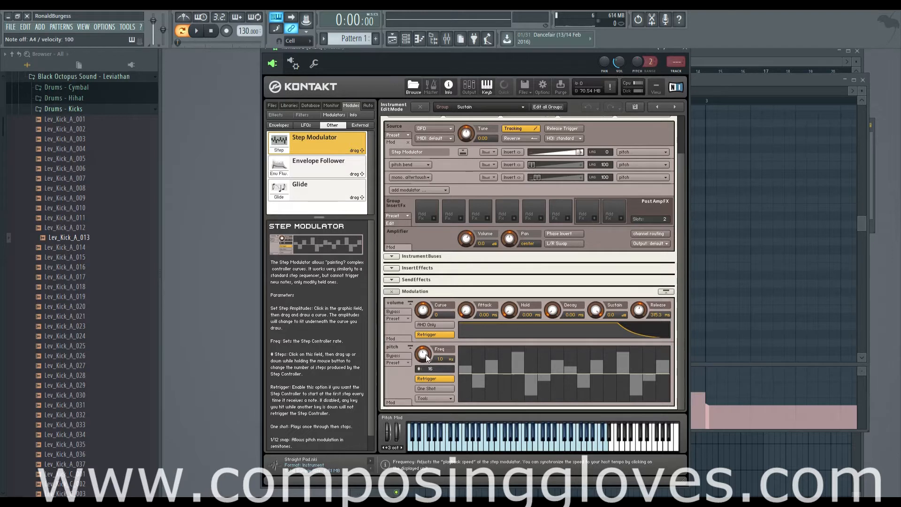
{"action": "left_click_drag", "start_coordinate": [426, 334], "coordinate": [424, 356]}
{"action": "mouse_move", "coordinate": [424, 356]}
{"action": "left_mouse_down"}
{"action": "mouse_move", "coordinate": [425, 339]}
{"action": "mouse_move", "coordinate": [421, 384]}
{"action": "mouse_move", "coordinate": [424, 352]}
{"action": "left_mouse_up"}
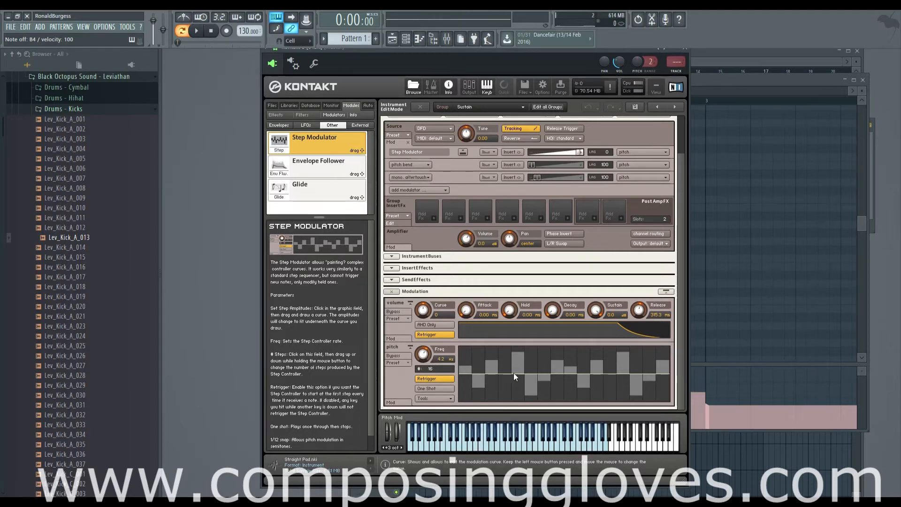
Sync the Step Modulator's frequency to eighth notes and play test notes.
{"action": "left_click", "coordinate": [452, 359]}
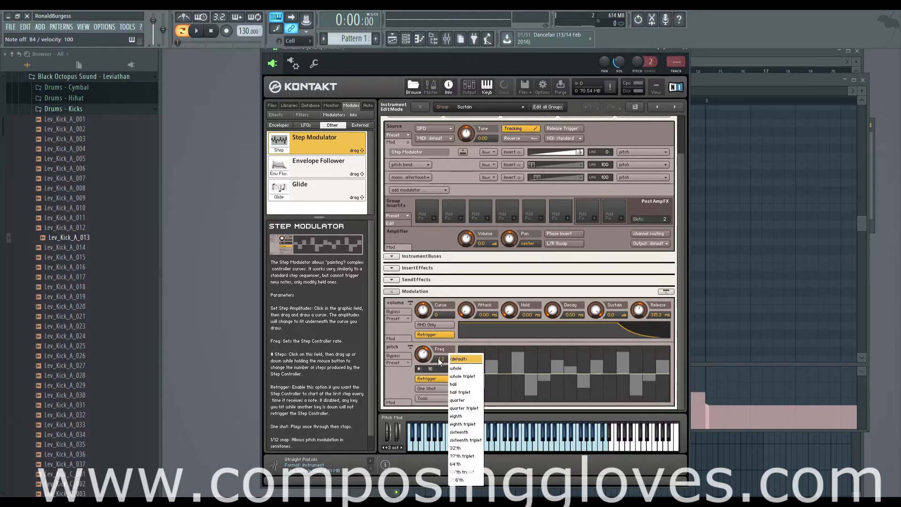
{"action": "left_click", "coordinate": [503, 317]}
{"action": "left_click", "coordinate": [491, 313]}
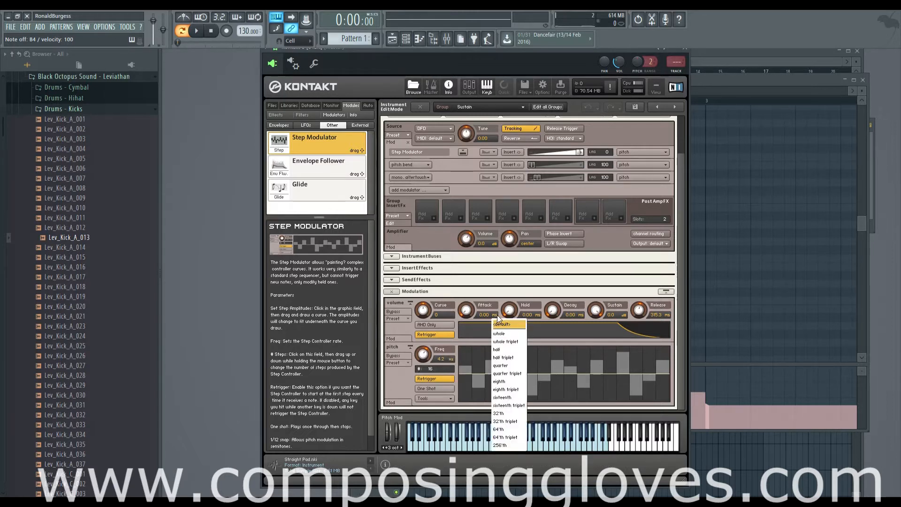
{"action": "left_click", "coordinate": [534, 317]}
{"action": "left_click", "coordinate": [537, 316]}
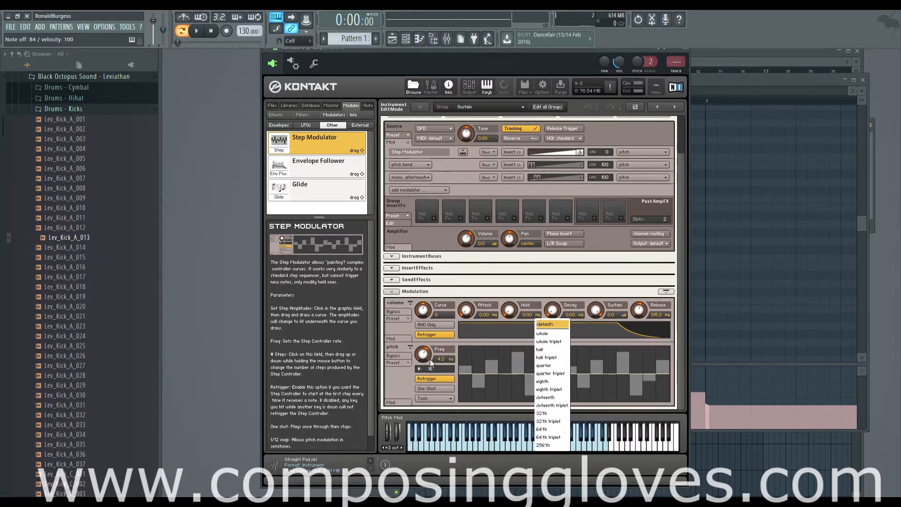
{"action": "left_click", "coordinate": [449, 360]}
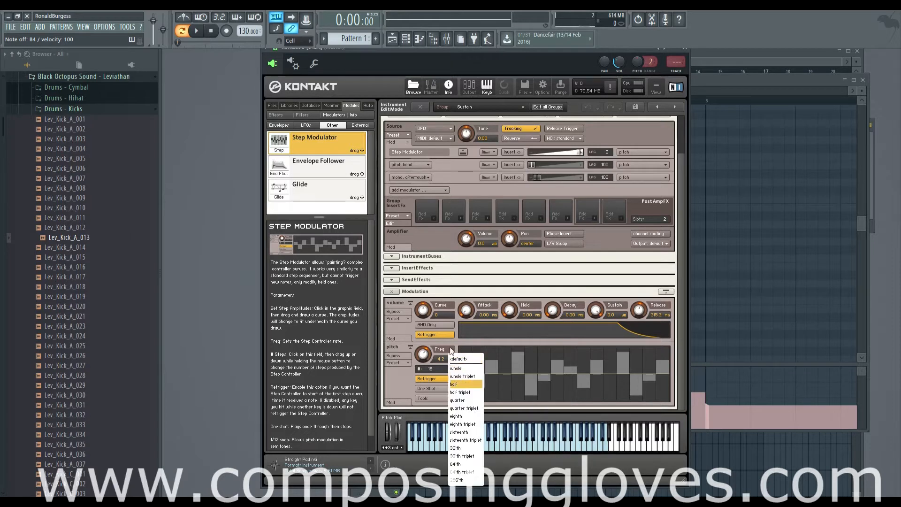
{"action": "left_click", "coordinate": [466, 417]}
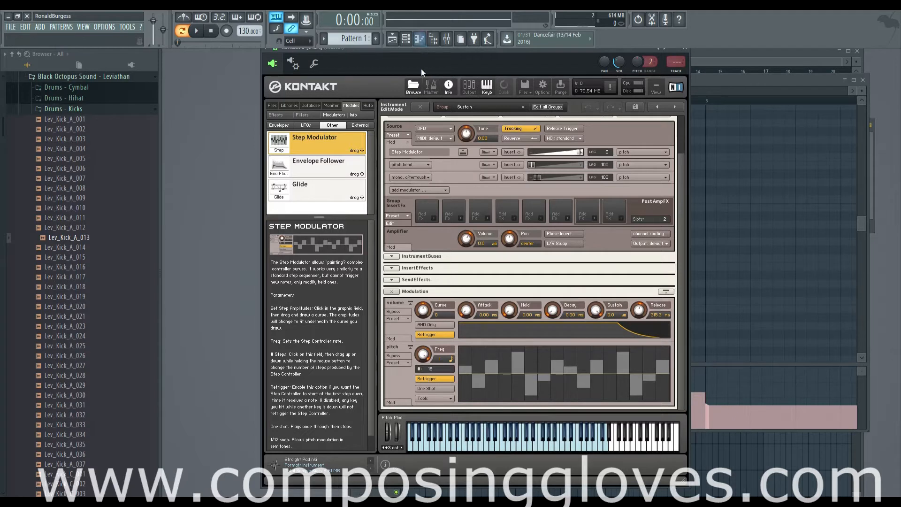
{"action": "key", "text": "b"}
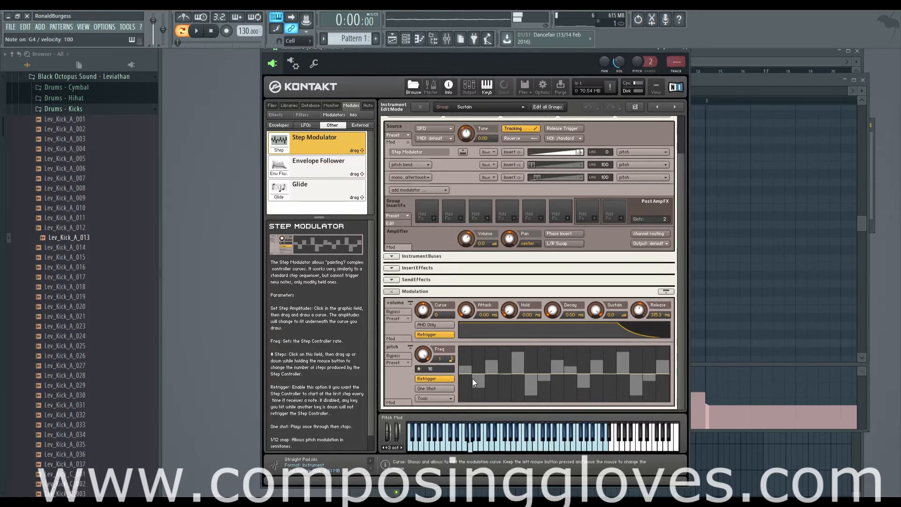
{"action": "key", "text": "m"}
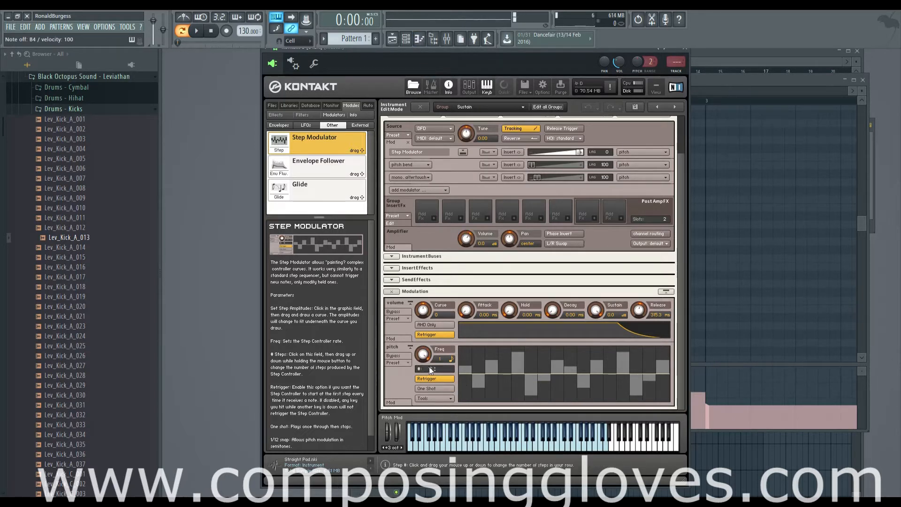
Set the Step Modulator's number of steps to 3 and play a test note.
{"action": "left_click_drag", "start_coordinate": [429, 368], "coordinate": [425, 452]}
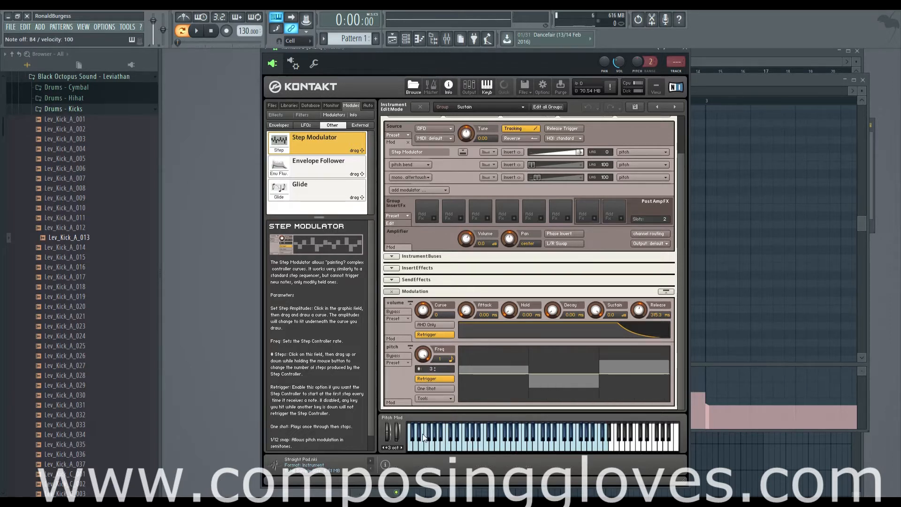
{"action": "left_click", "coordinate": [541, 435]}
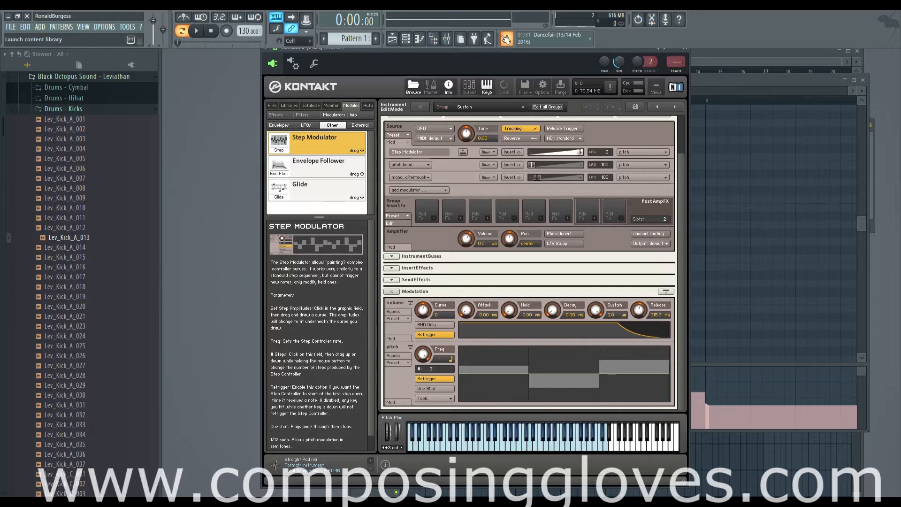
{"action": "key", "text": "m"}
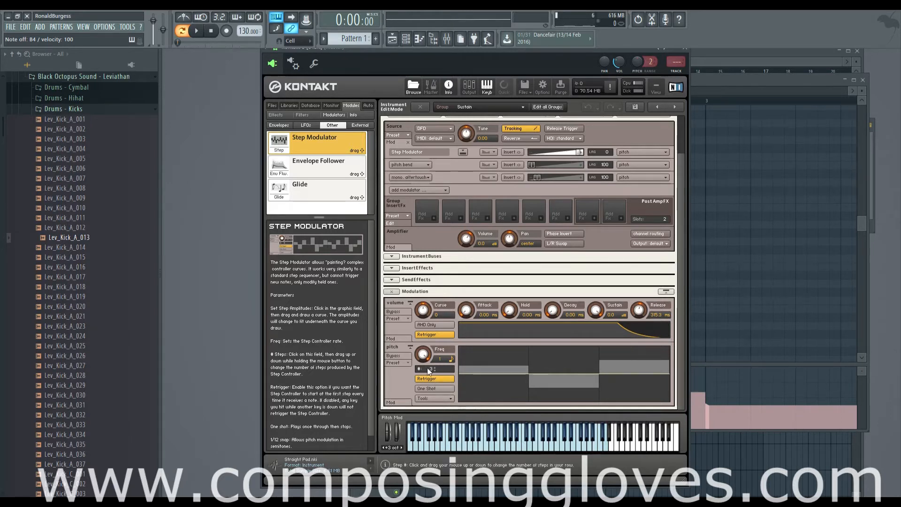
Turn off Retrigger for the Step Modulator and play several overlapping notes to hear the effect.
{"action": "left_click", "coordinate": [436, 378]}
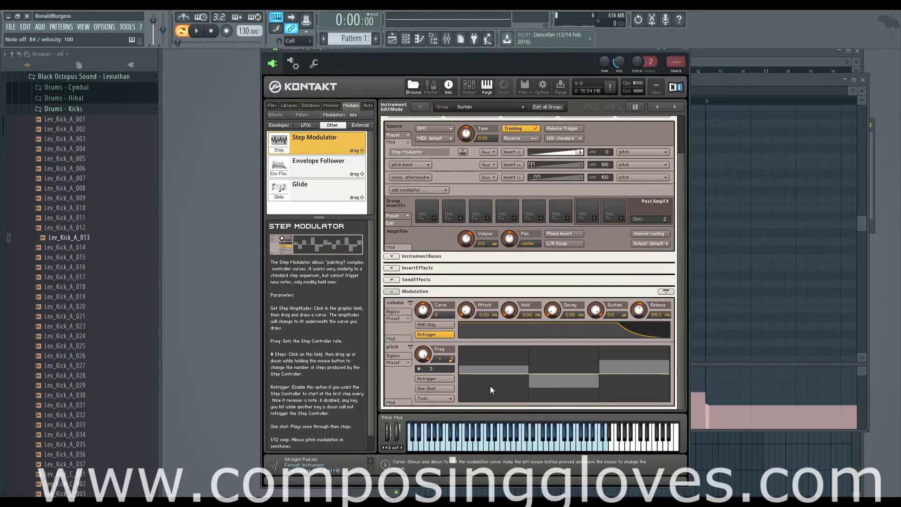
{"action": "key", "text": "m"}
{"action": "key", "text": "b"}
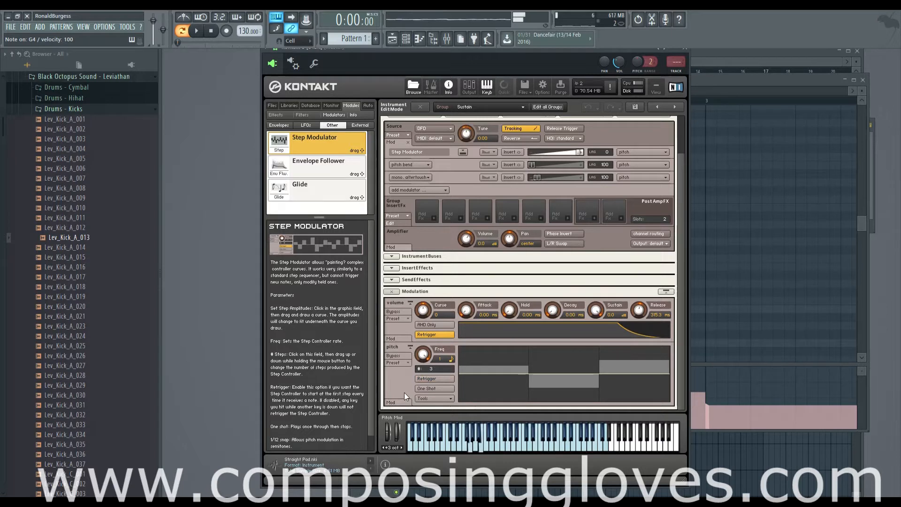
{"action": "key", "text": "c"}
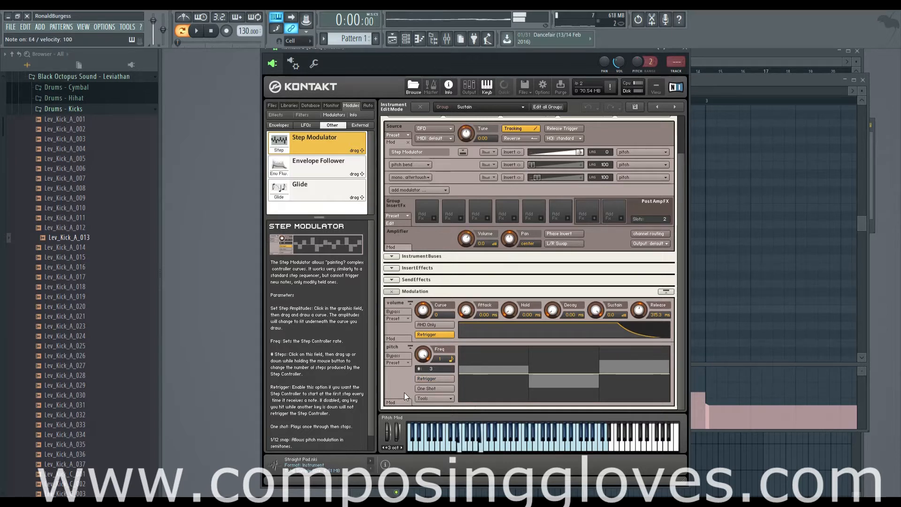
Enable One Shot, turn Retrigger back on for the Step Modulator, and play test notes.
{"action": "left_click", "coordinate": [438, 388]}
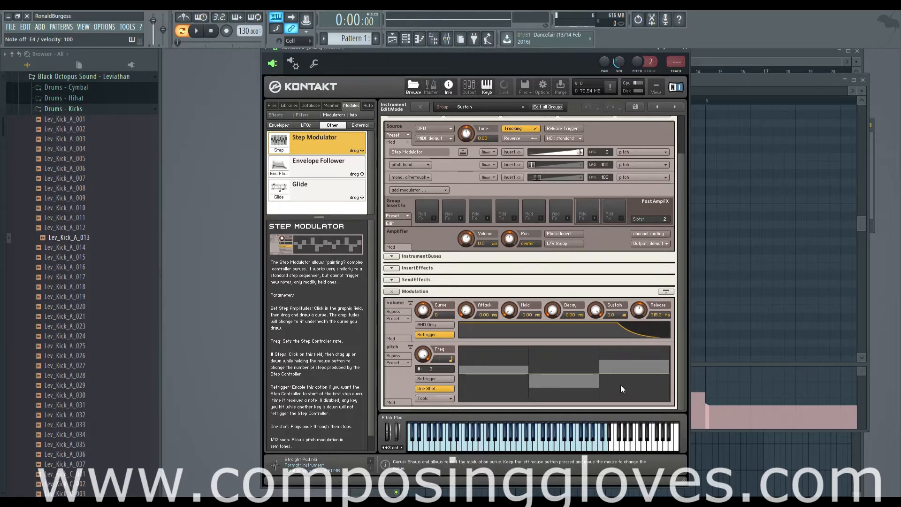
{"action": "key", "text": "m"}
{"action": "left_click", "coordinate": [451, 379]}
{"action": "key", "text": "m"}
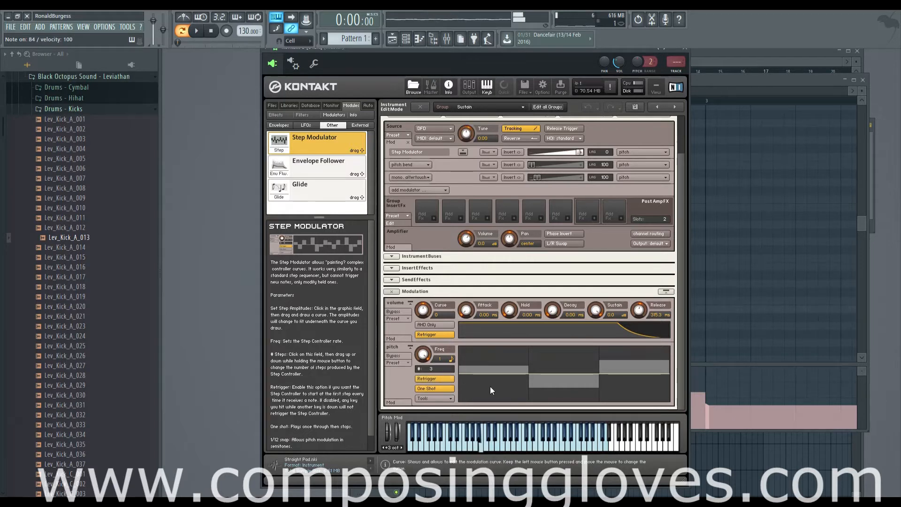
{"action": "key", "text": "m"}
{"action": "key", "text": "comma"}
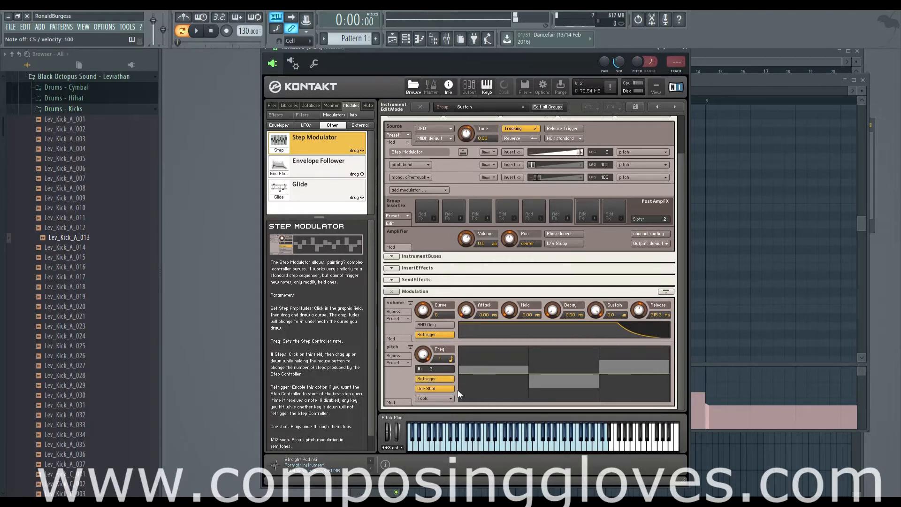
Turn off One Shot and reset all bars in the Step Modulator's pattern.
{"action": "left_click", "coordinate": [436, 385]}
{"action": "left_click", "coordinate": [426, 398]}
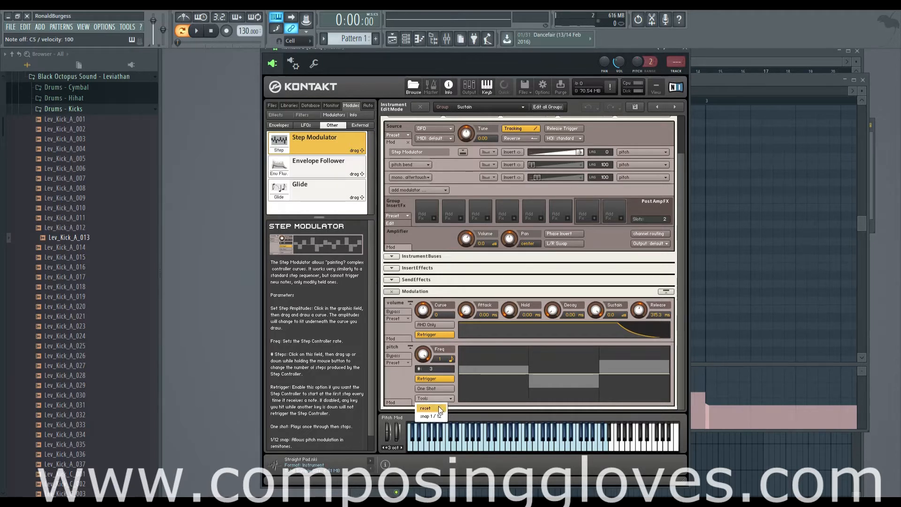
{"action": "left_click", "coordinate": [439, 409]}
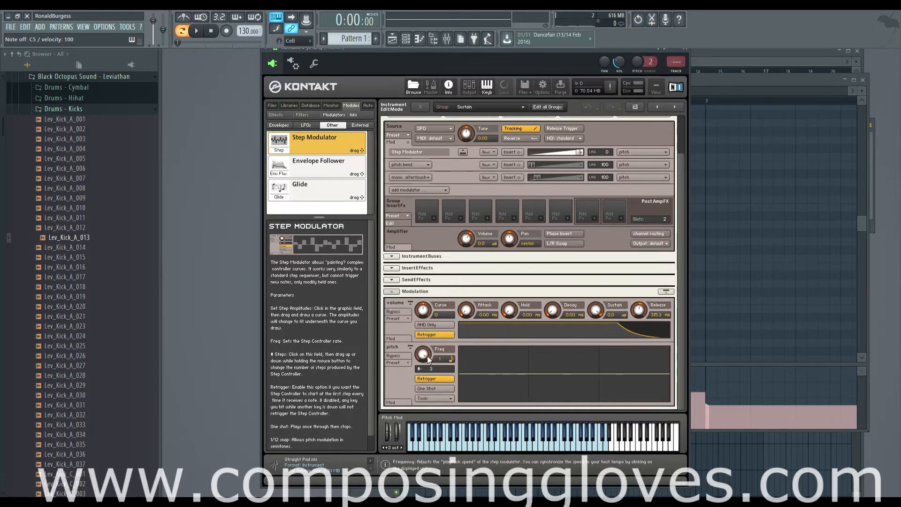
Set the Step Modulator's number of steps to 8 and turn on snap 1/12 for its pattern.
{"action": "left_click_drag", "start_coordinate": [430, 370], "coordinate": [454, 376]}
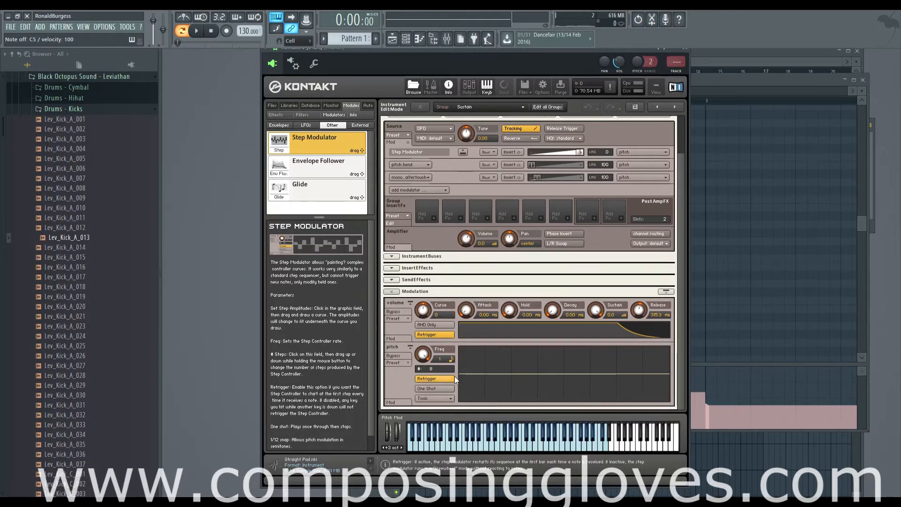
{"action": "left_click", "coordinate": [431, 398]}
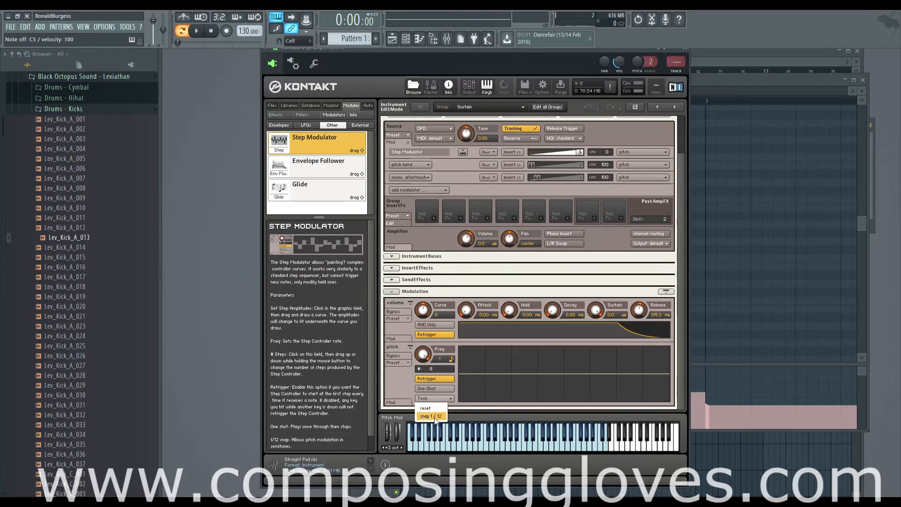
{"action": "left_click", "coordinate": [431, 416]}
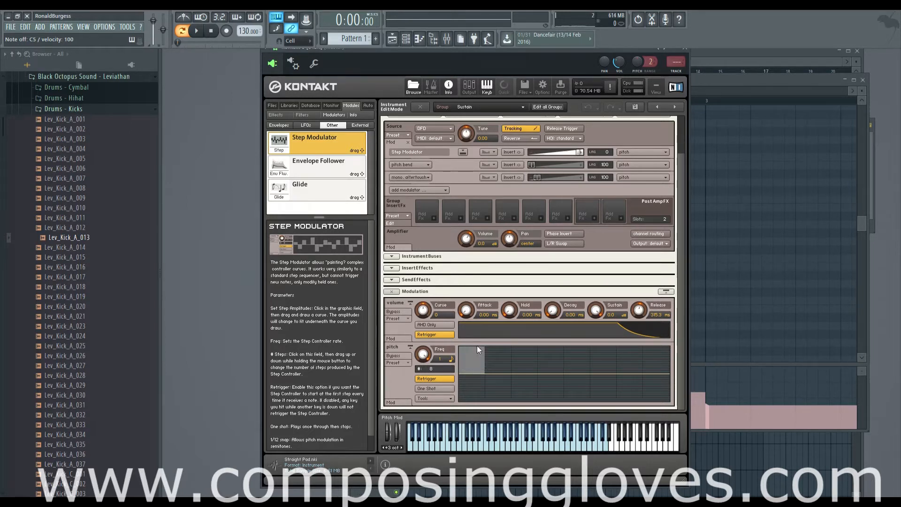
Draw alternating bars above and below the centre line in the Step Modulator's first four steps, and play a test note.
{"action": "left_click_drag", "start_coordinate": [493, 394], "coordinate": [493, 414]}
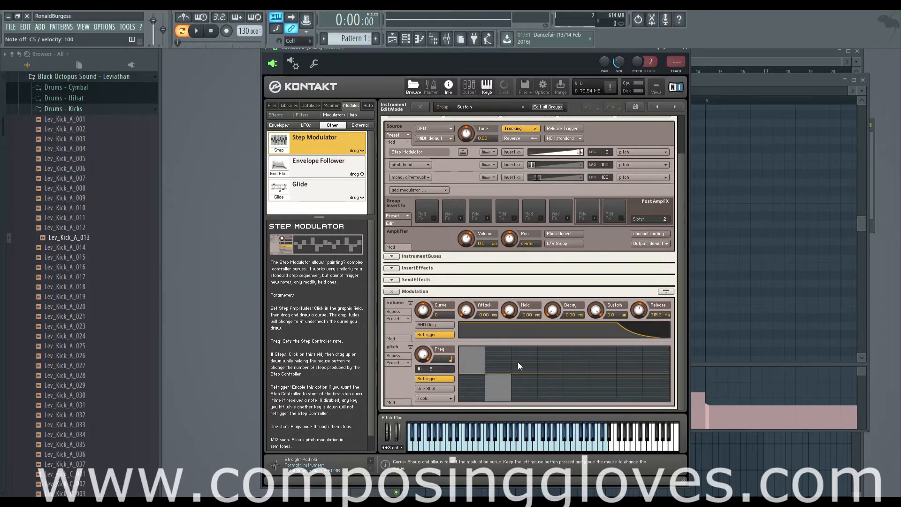
{"action": "left_click_drag", "start_coordinate": [517, 361], "coordinate": [515, 363]}
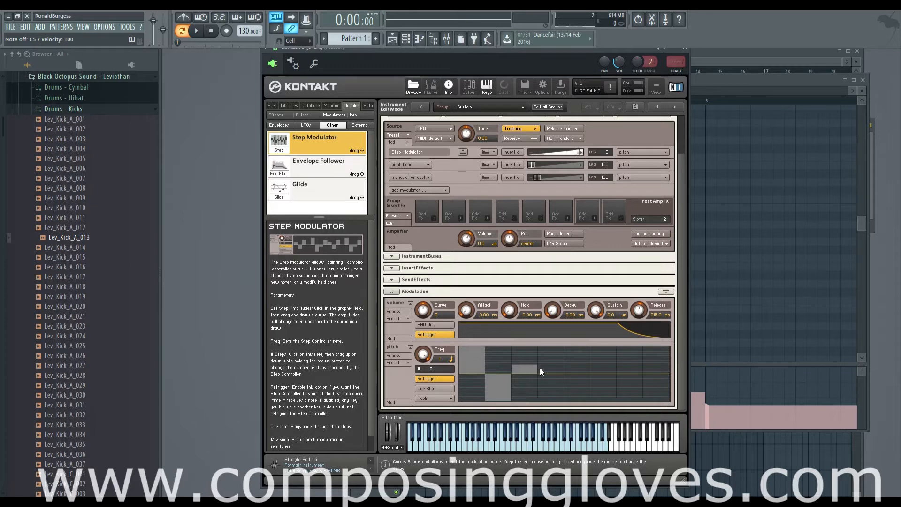
{"action": "left_click_drag", "start_coordinate": [541, 376], "coordinate": [544, 388]}
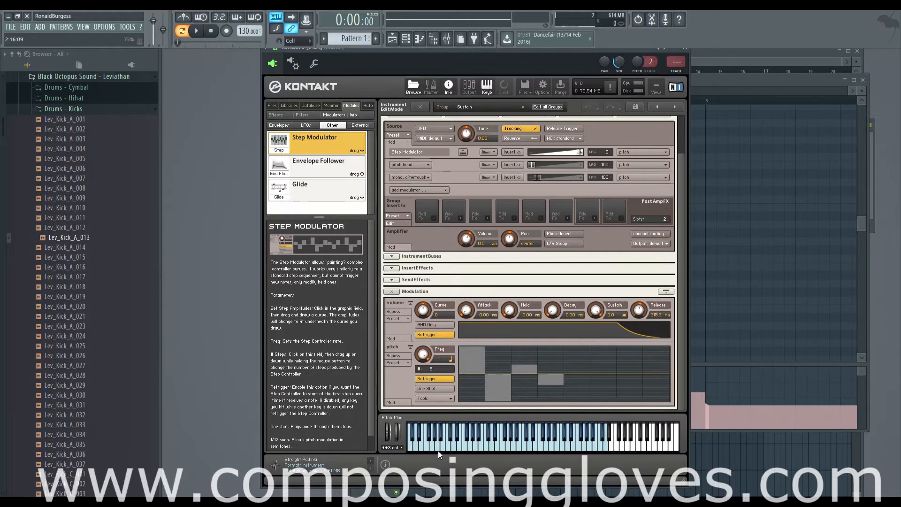
{"action": "left_click", "coordinate": [497, 447]}
Reset the Step Modulator's pattern and remove the modulator from the source's modulation list.
{"action": "left_click", "coordinate": [440, 399]}
{"action": "left_click", "coordinate": [436, 416]}
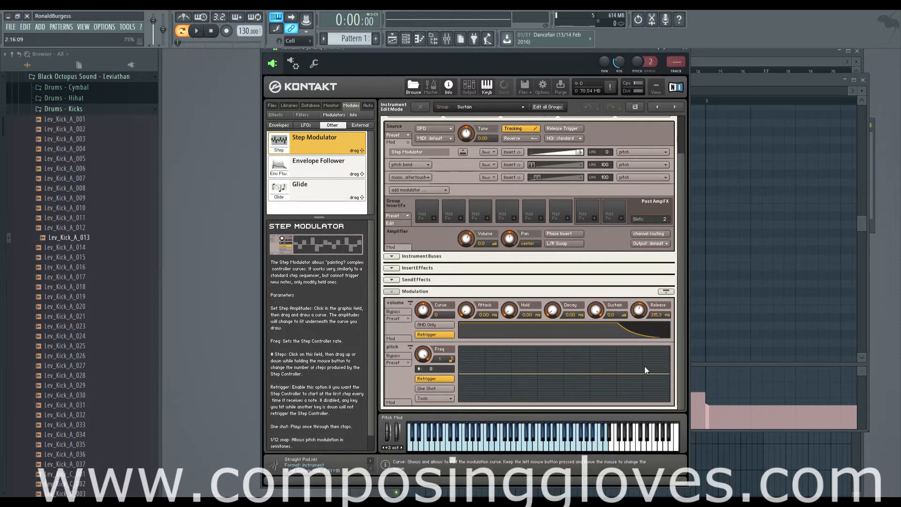
{"action": "scroll", "coordinate": [640, 364], "scroll_direction": "up", "scroll_amount": 3}
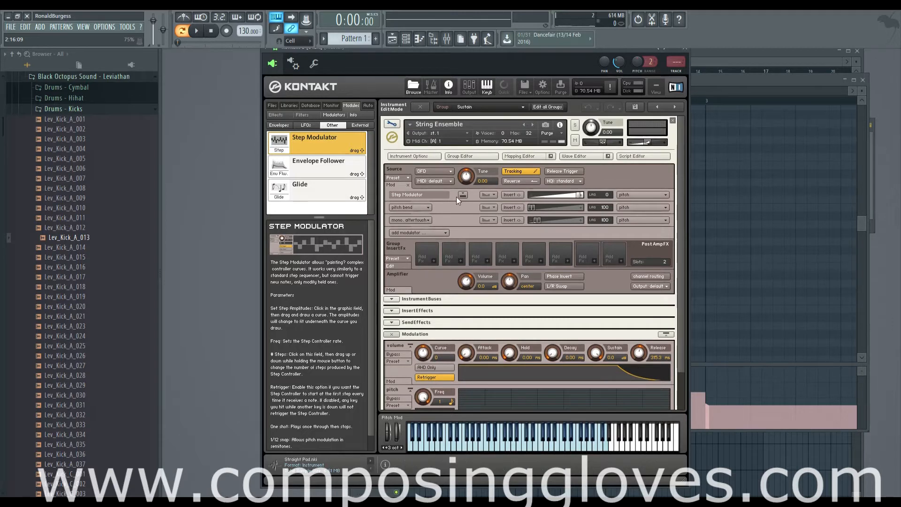
{"action": "left_click", "coordinate": [463, 195]}
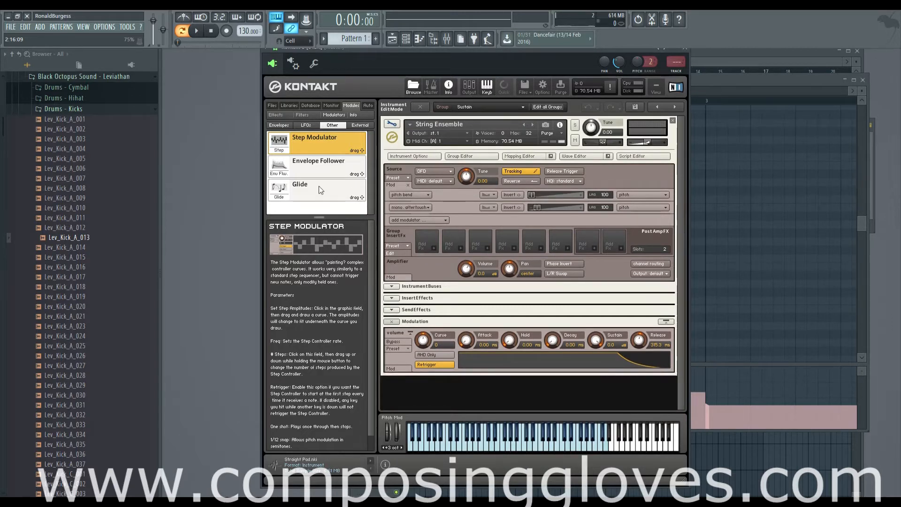
Add an Envelope Follower to the source's pitch and set its Attack to 22.1 ms and Decay to 649.8 ms.
{"action": "left_click_drag", "start_coordinate": [276, 174], "coordinate": [467, 178]}
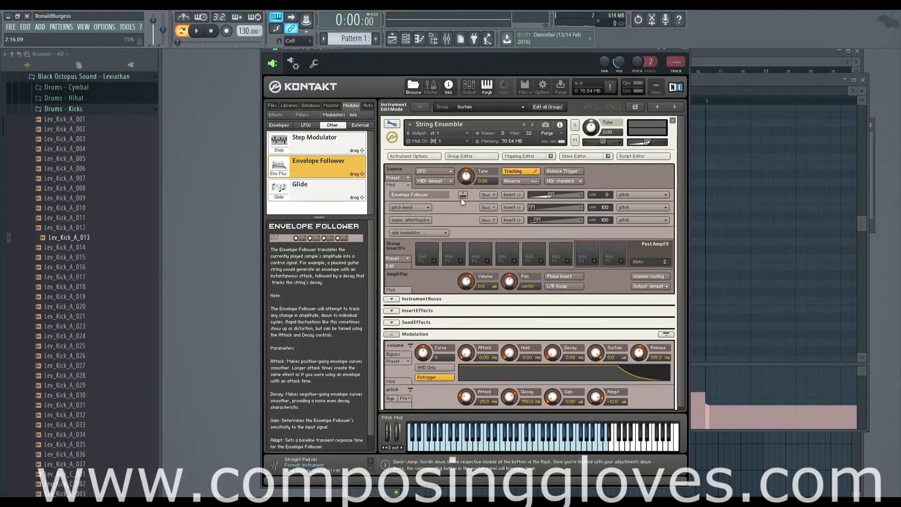
{"action": "left_click_drag", "start_coordinate": [683, 239], "coordinate": [679, 282]}
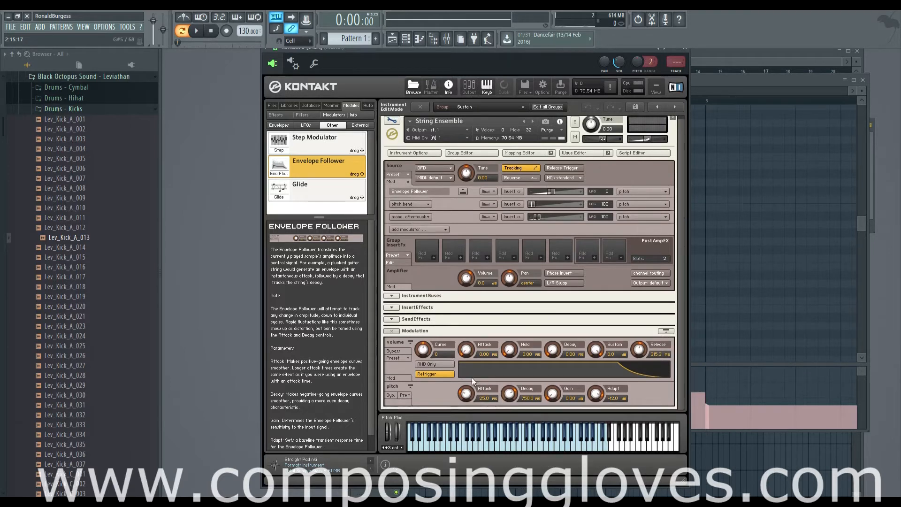
{"action": "left_click_drag", "start_coordinate": [466, 393], "coordinate": [508, 413]}
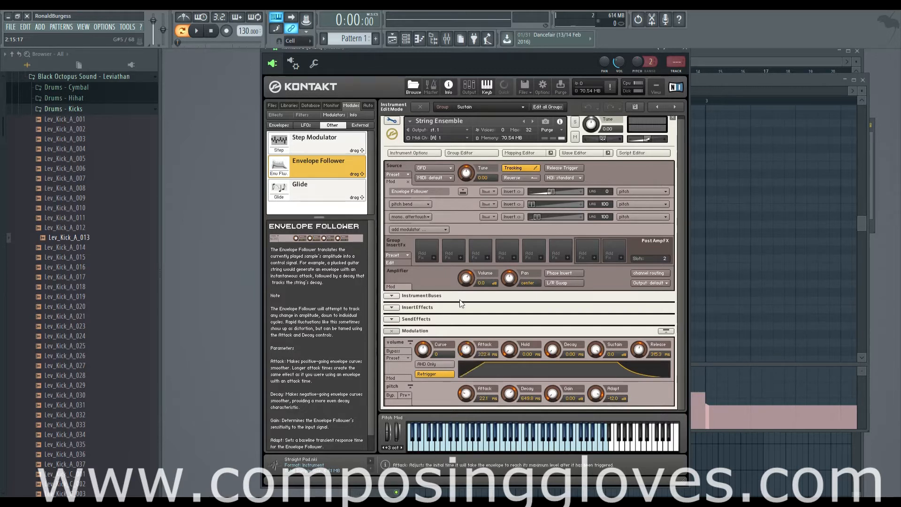
{"action": "mouse_move", "coordinate": [471, 357]}
{"action": "left_mouse_down"}
{"action": "mouse_move", "coordinate": [471, 342]}
{"action": "mouse_move", "coordinate": [467, 370]}
{"action": "left_mouse_up"}
Play test notes and set the Envelope Follower's Attack to 23.8 ms and Decay to 540.5 ms.
{"action": "left_click", "coordinate": [480, 443]}
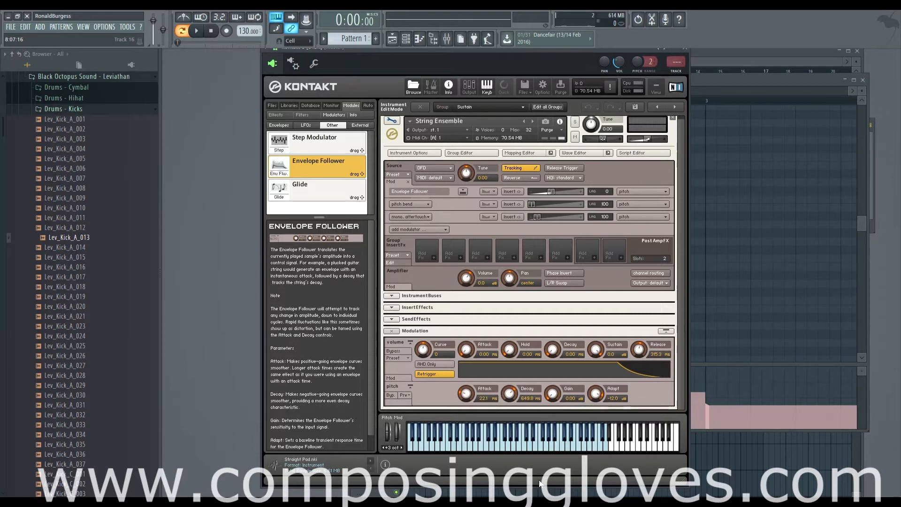
{"action": "left_click", "coordinate": [498, 448]}
{"action": "left_click", "coordinate": [468, 446]}
{"action": "left_click", "coordinate": [468, 426]}
{"action": "left_click", "coordinate": [467, 438]}
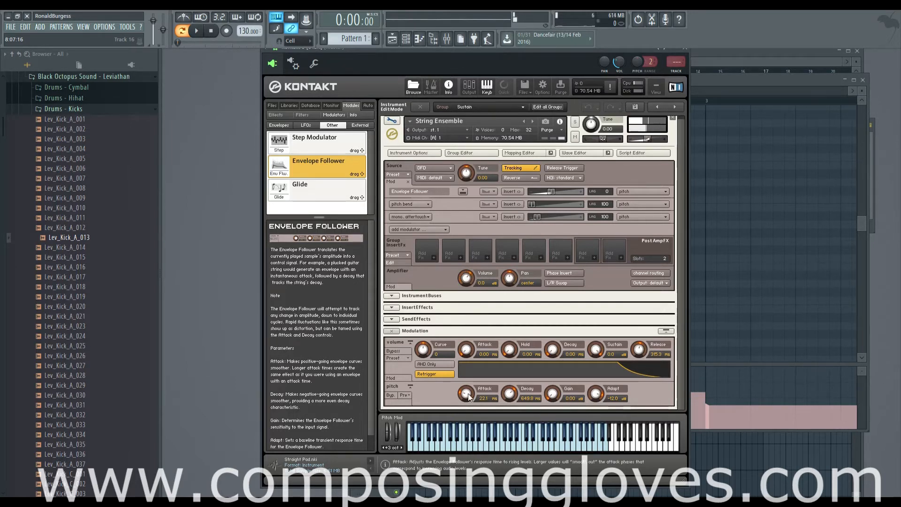
{"action": "mouse_move", "coordinate": [468, 396]}
{"action": "left_mouse_down"}
{"action": "mouse_move", "coordinate": [469, 388]}
{"action": "mouse_move", "coordinate": [510, 399]}
{"action": "mouse_move", "coordinate": [466, 412]}
{"action": "left_mouse_up"}
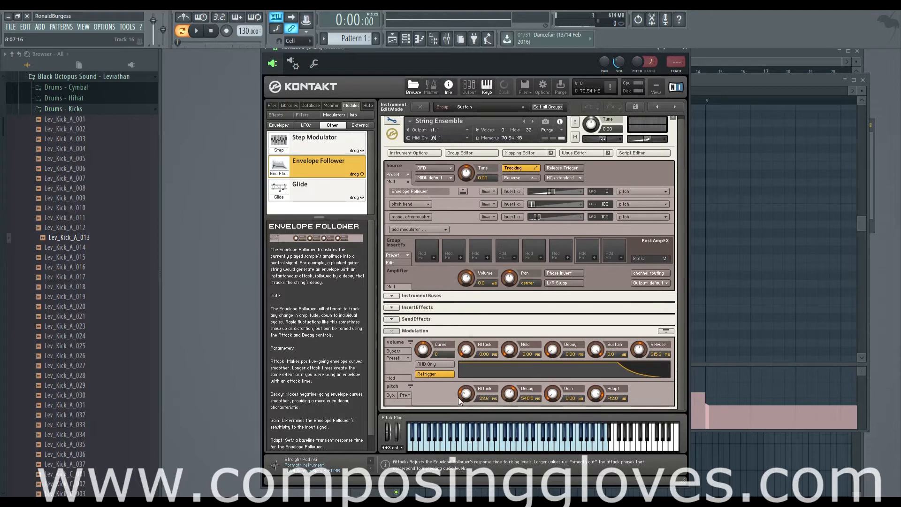
Replace the Envelope Follower with a Glide modulator on the source's pitch and raise its intensity to maximum.
{"action": "scroll", "coordinate": [458, 397], "scroll_direction": "up", "scroll_amount": 1}
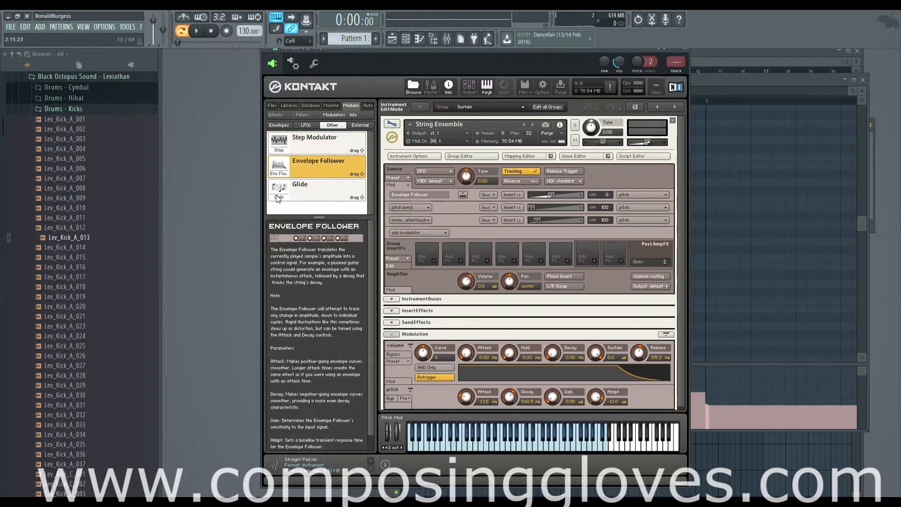
{"action": "right_click", "coordinate": [474, 195]}
{"action": "left_click", "coordinate": [483, 200]}
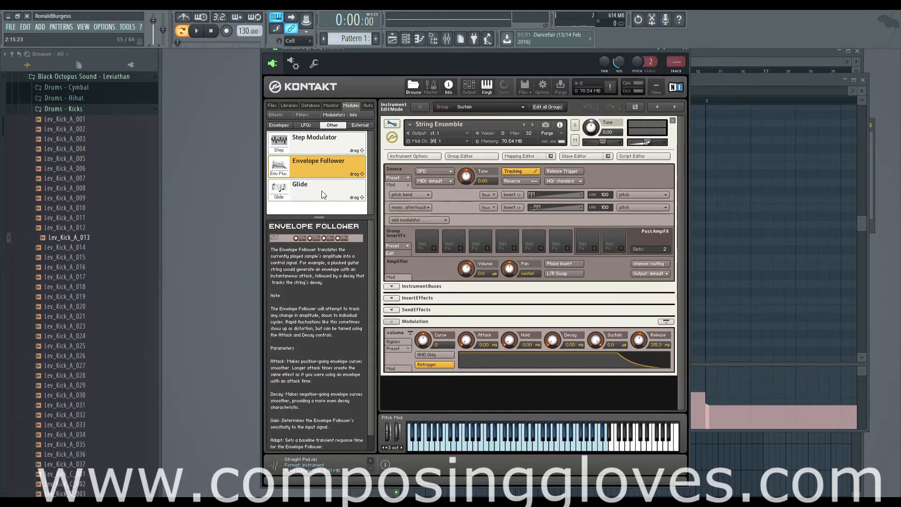
{"action": "left_click_drag", "start_coordinate": [313, 192], "coordinate": [468, 178]}
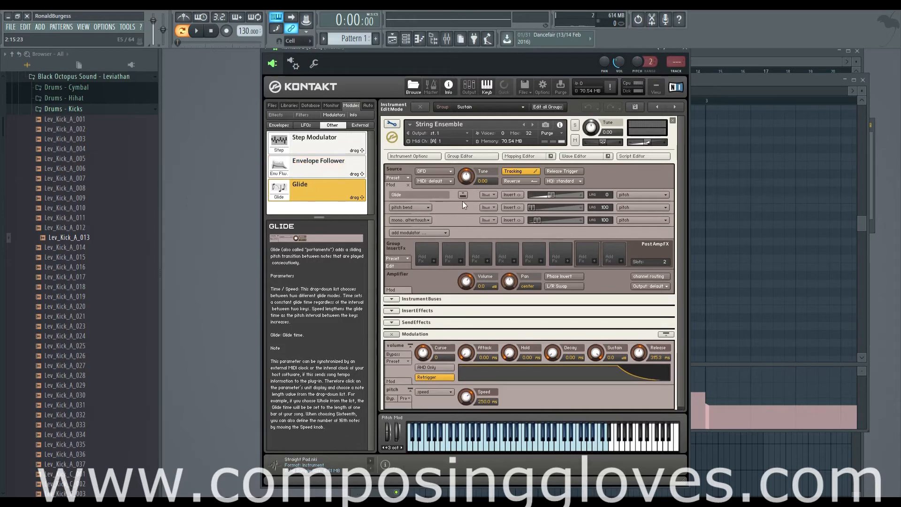
{"action": "left_click_drag", "start_coordinate": [550, 194], "coordinate": [595, 195]}
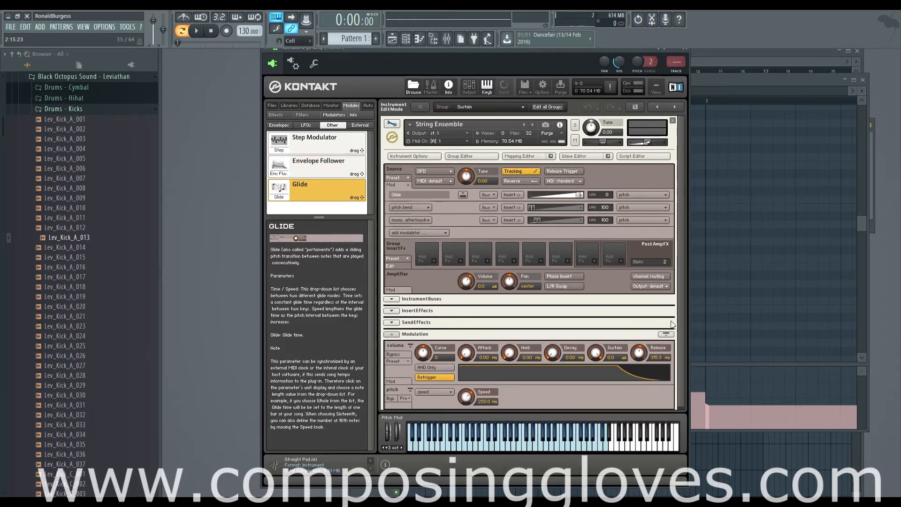
Examine the Glide modulator's mode choices and the tempo-synced note lengths available for its Speed.
{"action": "left_click_drag", "start_coordinate": [680, 335], "coordinate": [680, 350]}
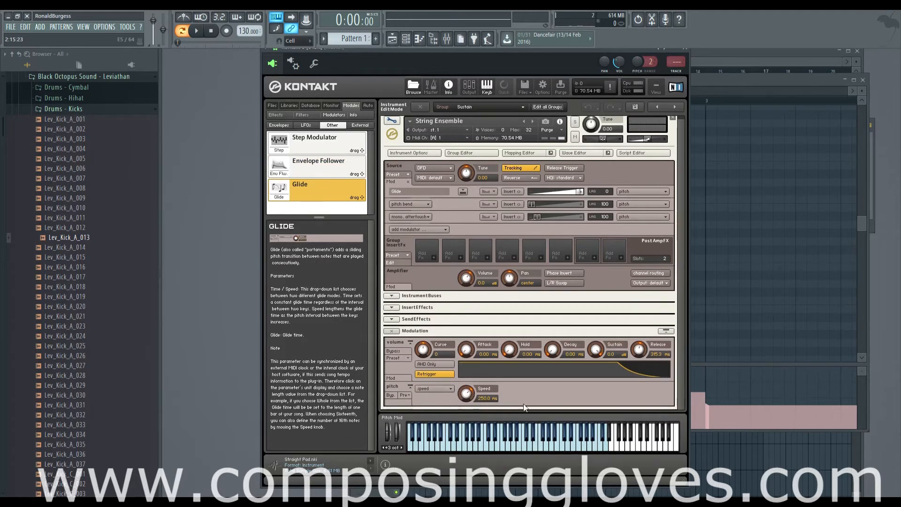
{"action": "left_click", "coordinate": [436, 388]}
{"action": "left_click", "coordinate": [430, 390]}
{"action": "left_click", "coordinate": [424, 396]}
{"action": "left_click", "coordinate": [495, 399]}
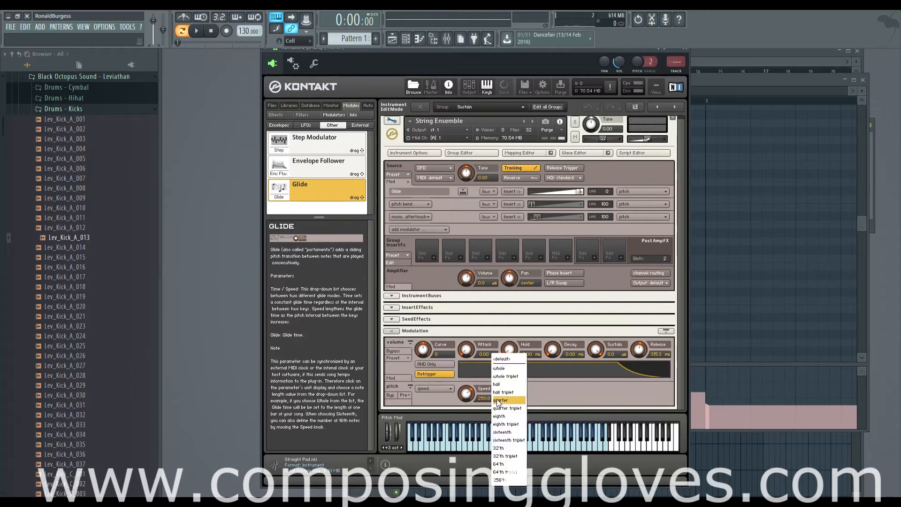
{"action": "left_click", "coordinate": [572, 393]}
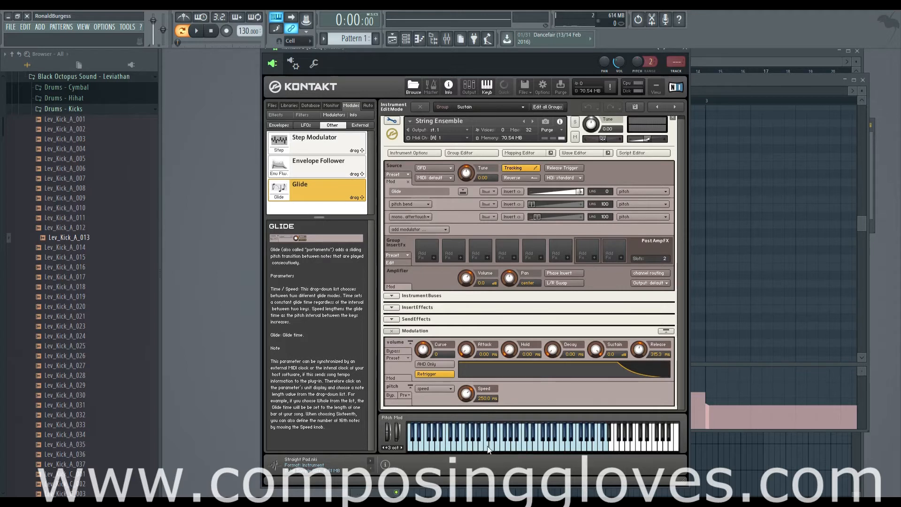
Play consecutive low and high notes to hear the pitch slide of the Glide modulator.
{"action": "left_click", "coordinate": [485, 446]}
{"action": "left_click", "coordinate": [525, 448]}
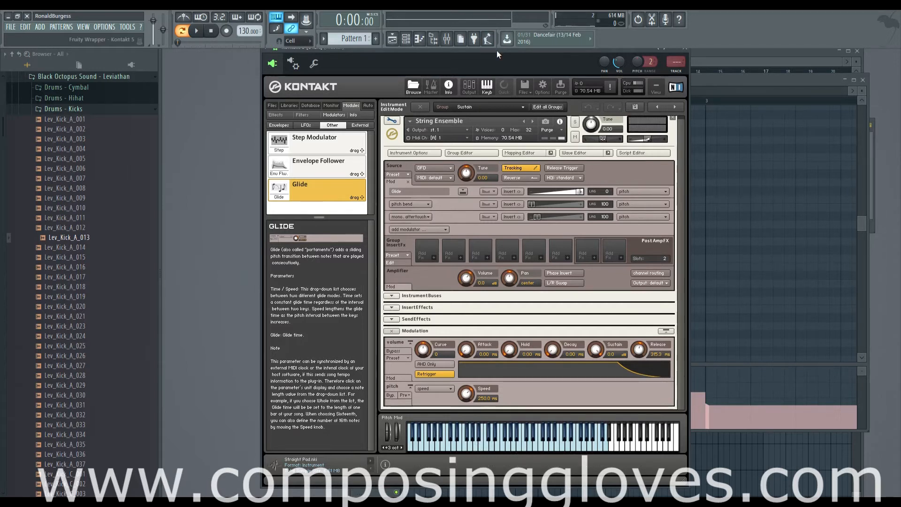
{"action": "key", "text": "q"}
{"action": "key", "text": "t"}
{"action": "key", "text": "q"}
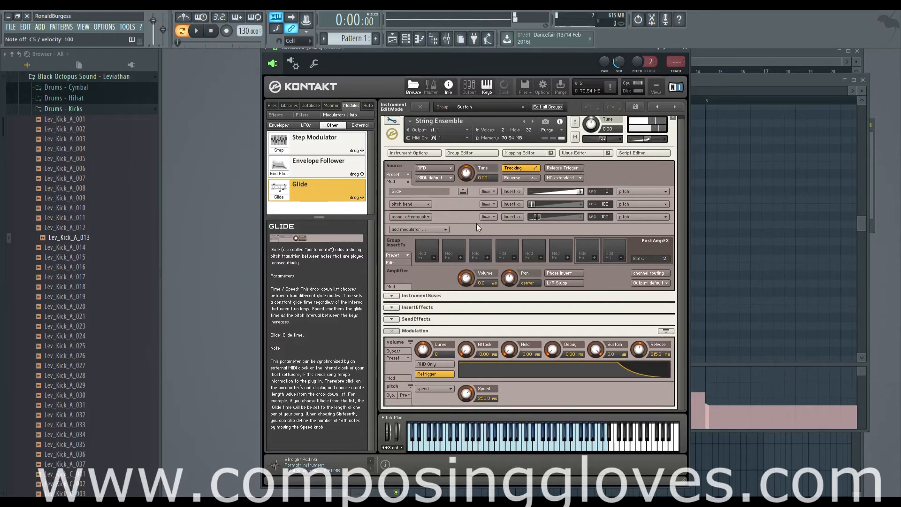
Remove the String Ensemble instrument from the rack.
{"action": "scroll", "coordinate": [451, 209], "scroll_direction": "up", "scroll_amount": 1}
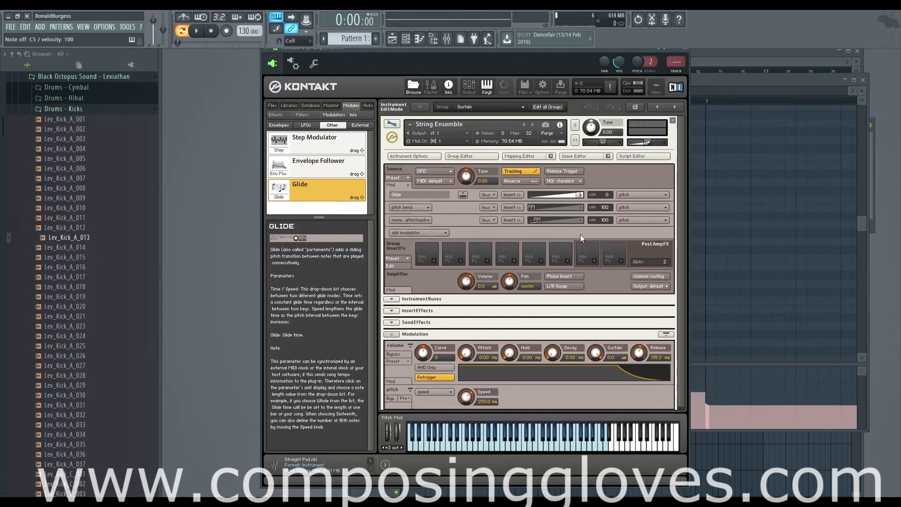
{"action": "left_click", "coordinate": [673, 120]}
{"action": "left_click", "coordinate": [452, 288]}
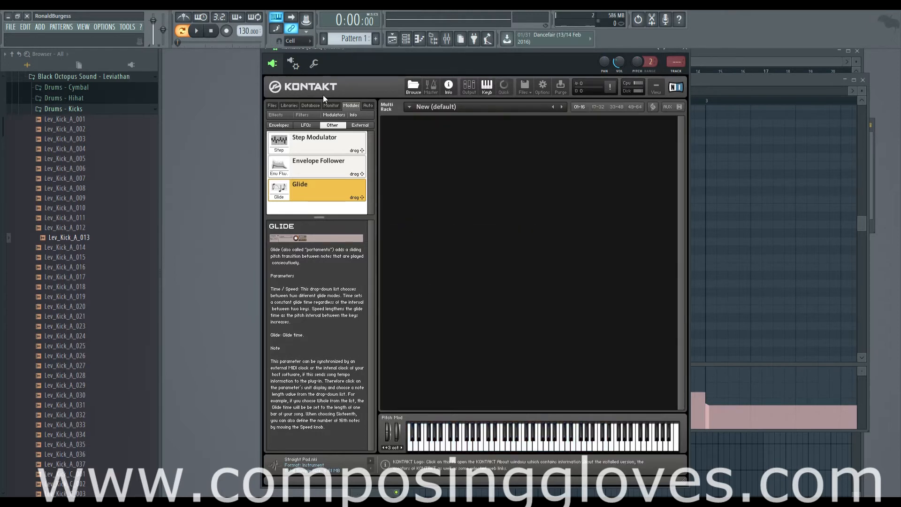
Load Straight Pad.nki from the Retro Machines Mk2 library, open it for editing, and play test notes.
{"action": "left_click", "coordinate": [289, 105]}
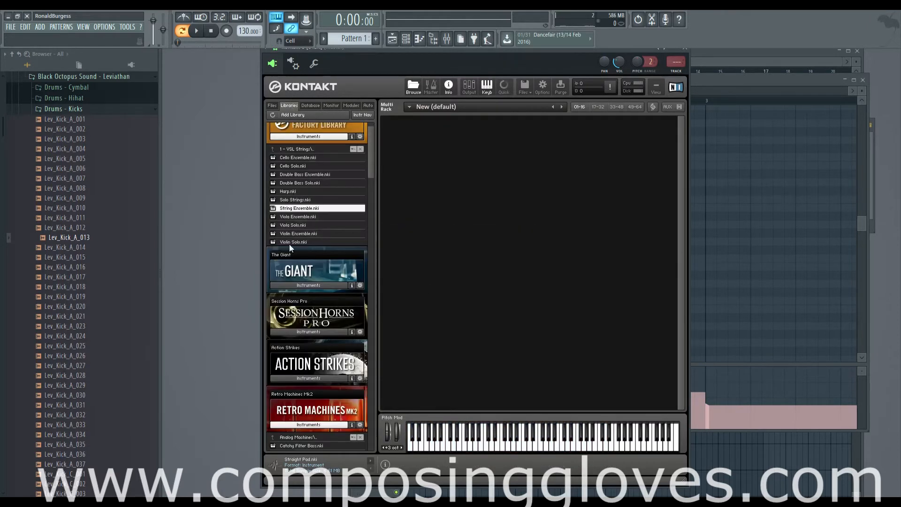
{"action": "scroll", "coordinate": [289, 243], "scroll_direction": "down", "scroll_amount": 5}
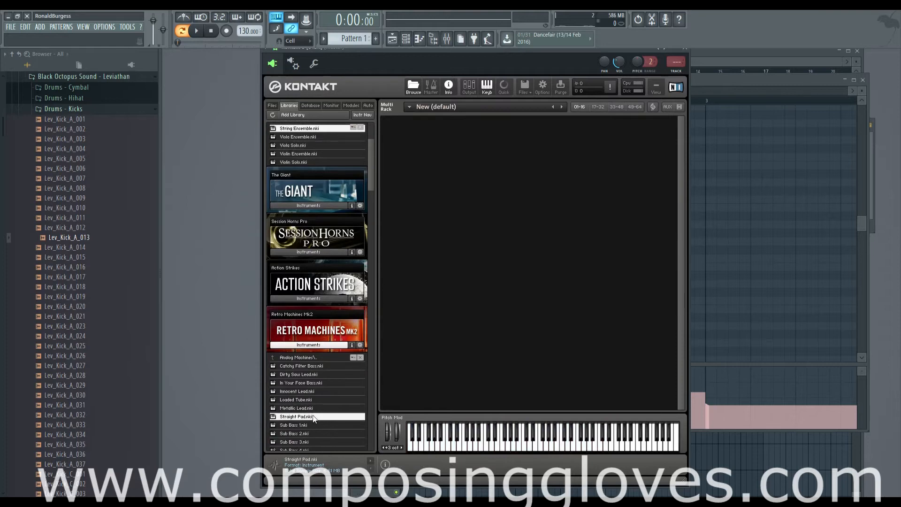
{"action": "double_click", "coordinate": [313, 416]}
{"action": "left_click", "coordinate": [389, 124]}
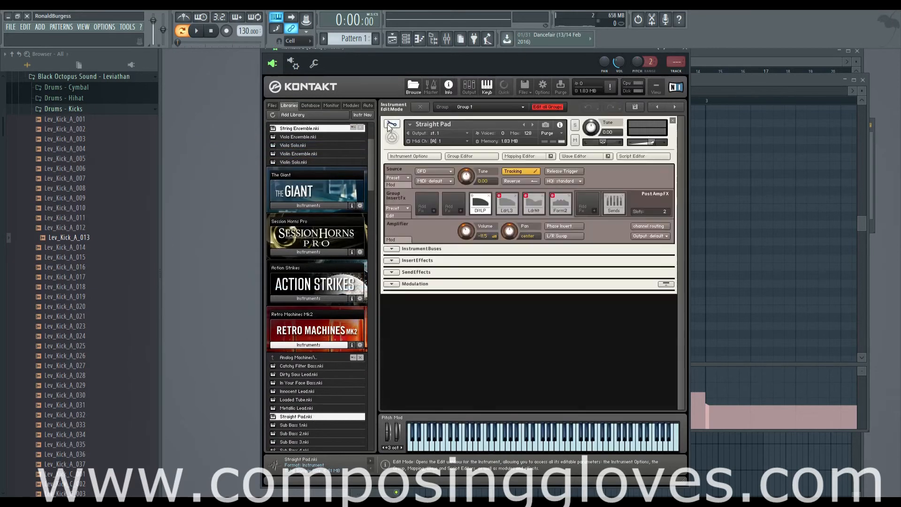
{"action": "left_click", "coordinate": [524, 448]}
{"action": "left_click", "coordinate": [460, 442]}
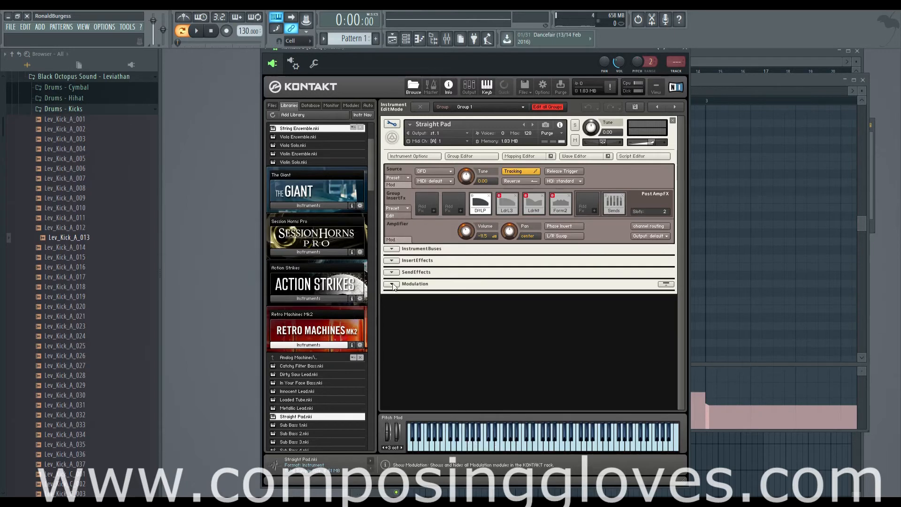
Show Straight Pad's source modulators and examine its Glide entry, comparing it with the instrument's performance view.
{"action": "left_click", "coordinate": [351, 105]}
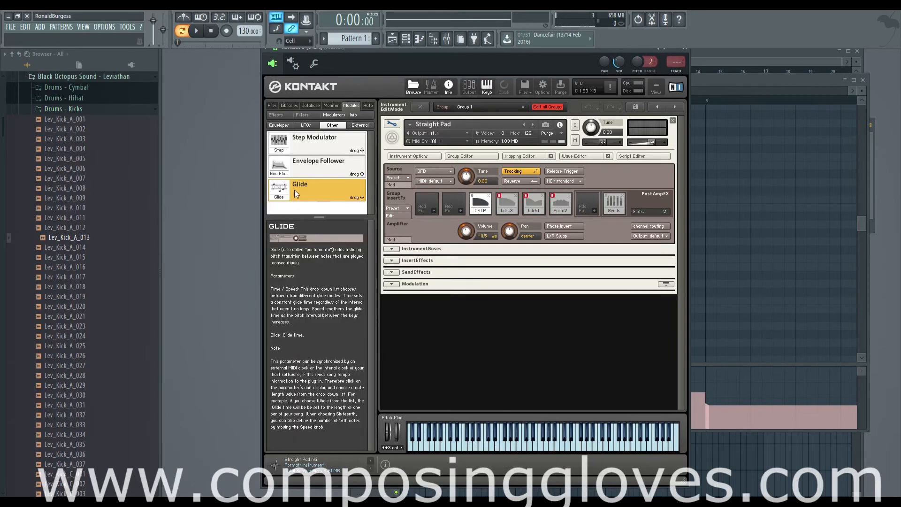
{"action": "left_click", "coordinate": [394, 185]}
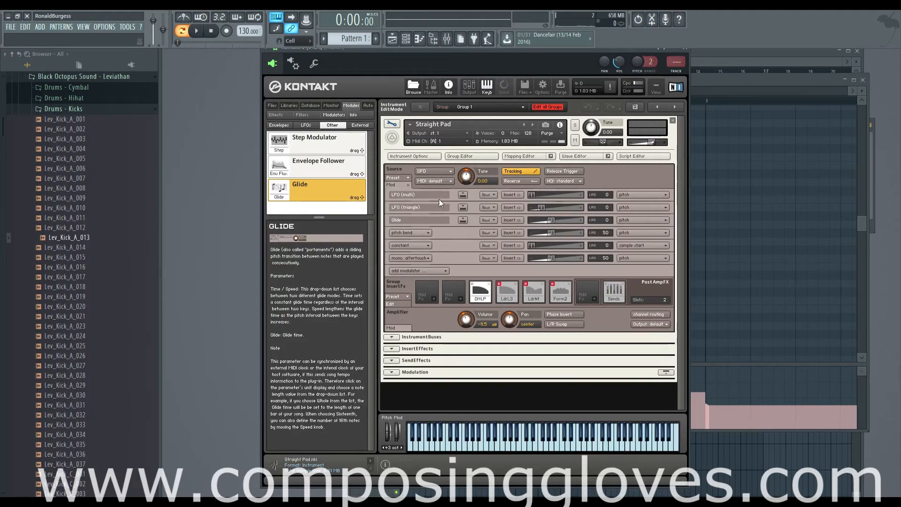
{"action": "left_click", "coordinate": [444, 221]}
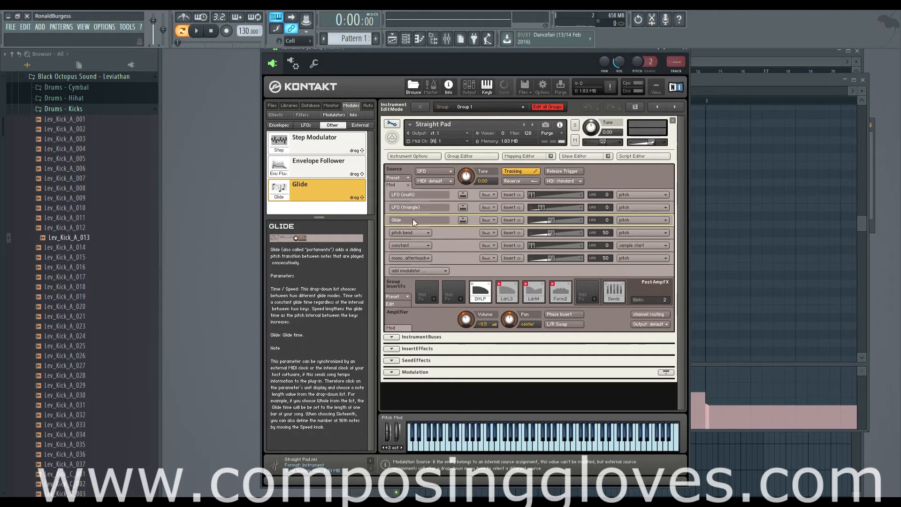
{"action": "left_click", "coordinate": [391, 123]}
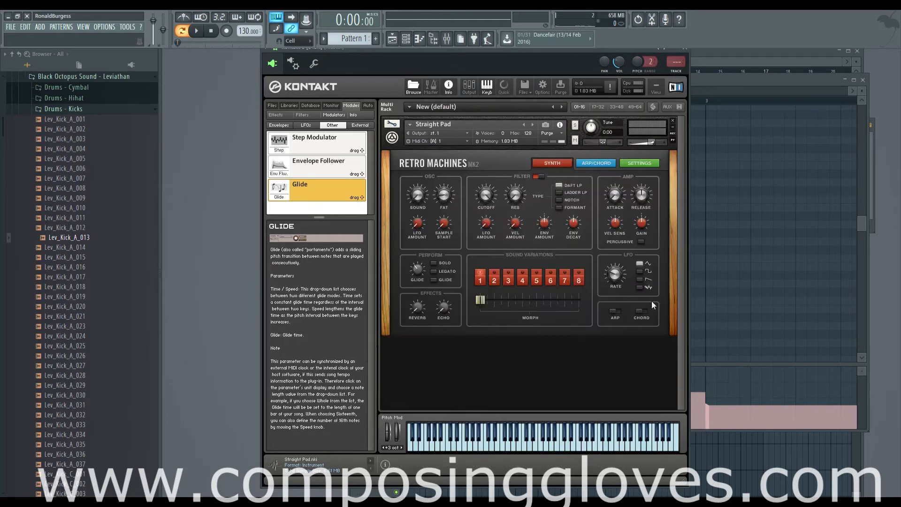
{"action": "left_click", "coordinate": [391, 124]}
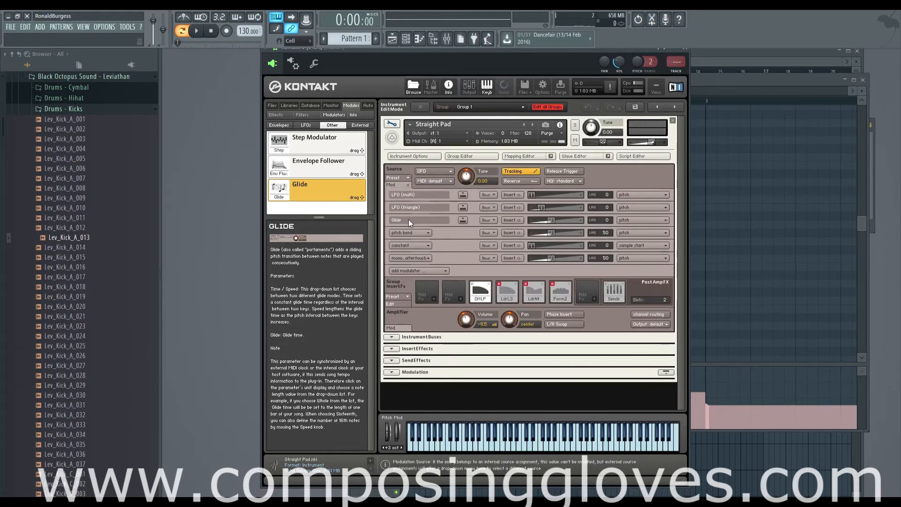
Expand Straight Pad's modulation section and examine the pitch Glide modulator, including its speed and time mode options.
{"action": "left_click", "coordinate": [392, 372]}
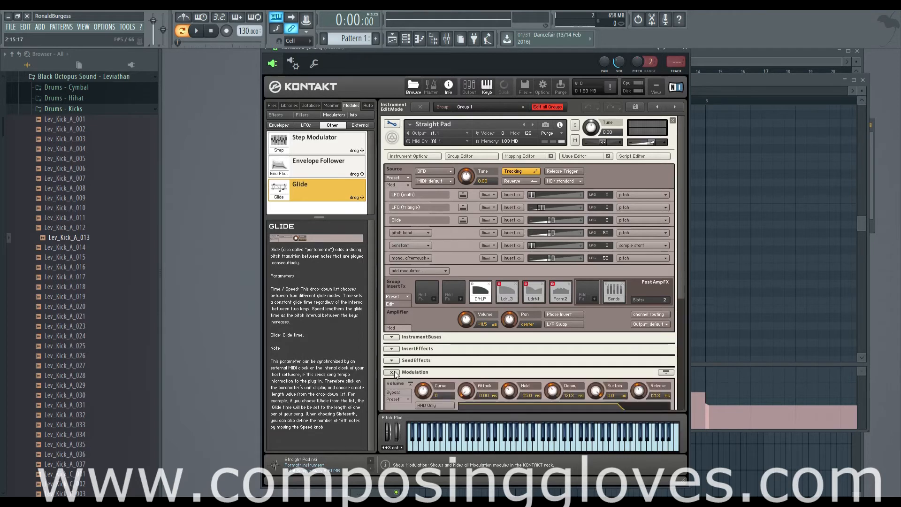
{"action": "scroll", "coordinate": [432, 334], "scroll_direction": "down", "scroll_amount": 3}
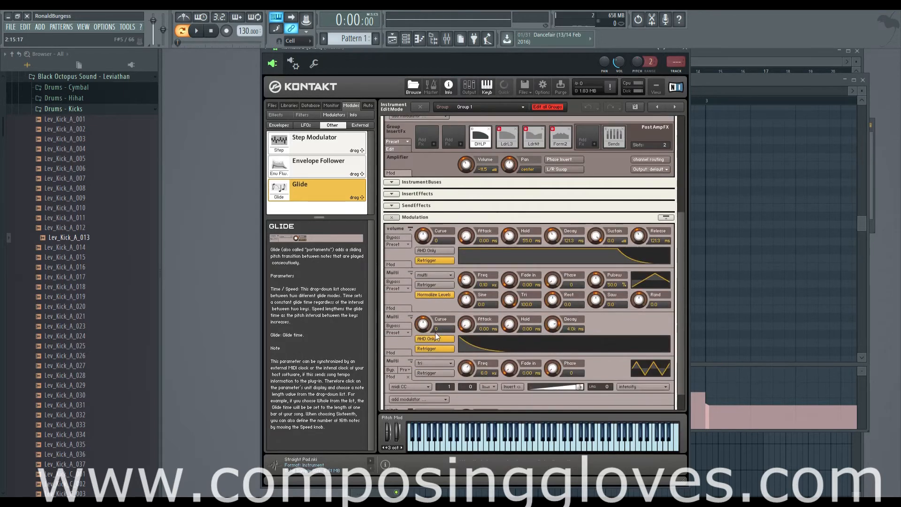
{"action": "scroll", "coordinate": [436, 332], "scroll_direction": "up", "scroll_amount": 4}
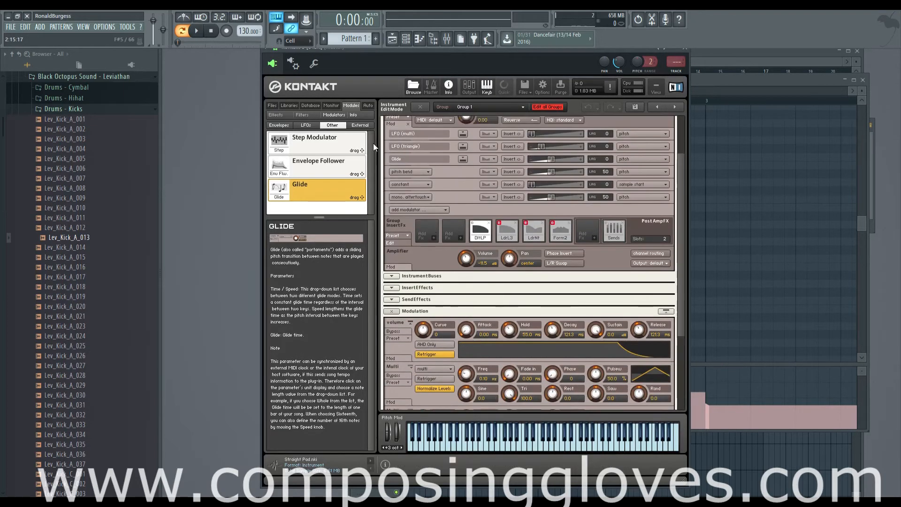
{"action": "scroll", "coordinate": [461, 157], "scroll_direction": "down", "scroll_amount": 3}
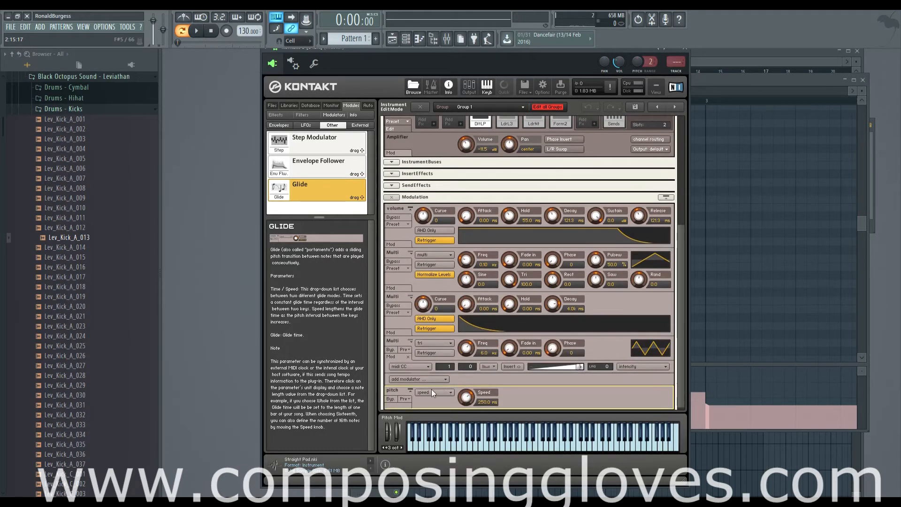
{"action": "scroll", "coordinate": [408, 390], "scroll_direction": "up", "scroll_amount": 4}
{"action": "scroll", "coordinate": [462, 228], "scroll_direction": "down", "scroll_amount": 2}
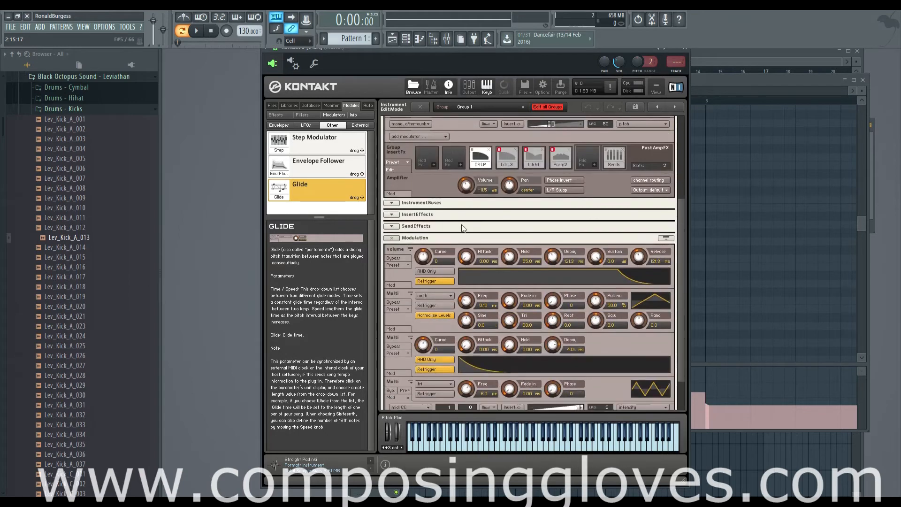
{"action": "scroll", "coordinate": [462, 228], "scroll_direction": "down", "scroll_amount": 1}
{"action": "left_click", "coordinate": [452, 395]}
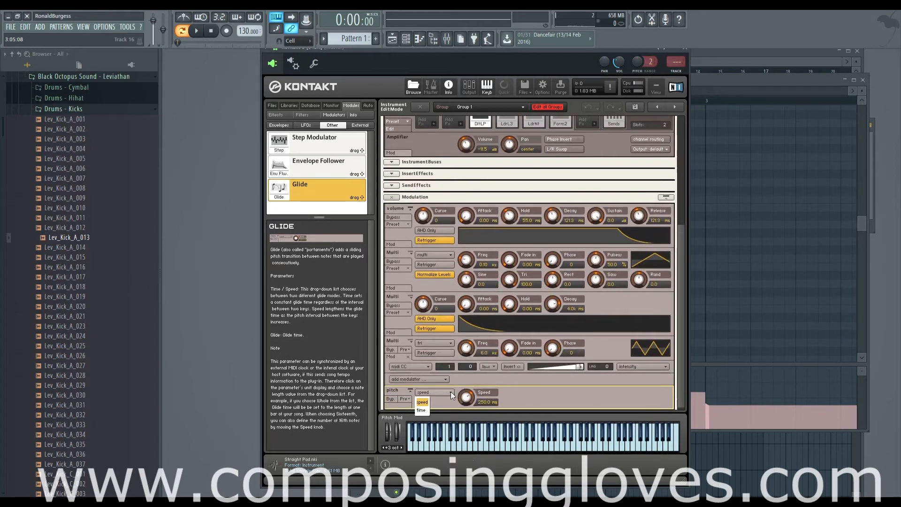
{"action": "left_click", "coordinate": [445, 391]}
Lower the Glide speed to 22.9 ms and further to 15.4 ms, playing notes to hear the pitch slide.
{"action": "left_click_drag", "start_coordinate": [468, 397], "coordinate": [468, 398]}
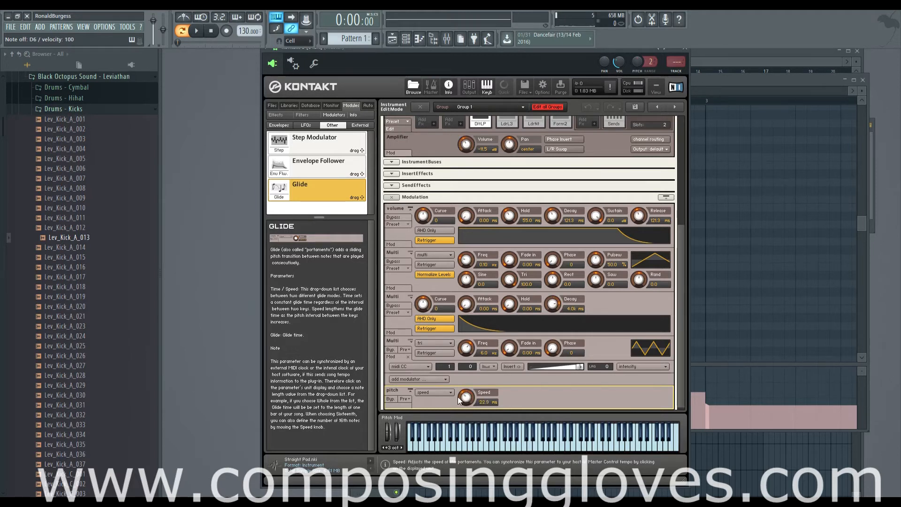
{"action": "left_click_drag", "start_coordinate": [464, 396], "coordinate": [467, 396]}
{"action": "left_click_drag", "start_coordinate": [466, 399], "coordinate": [467, 406]}
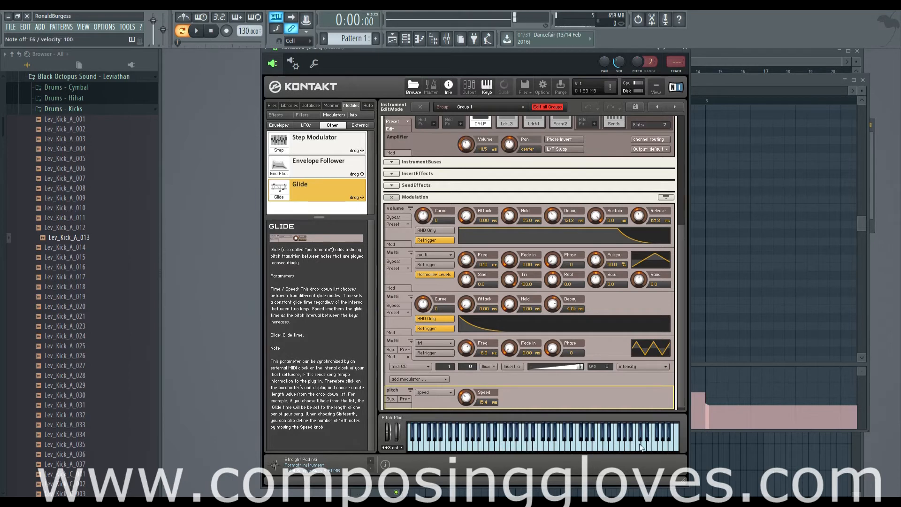
Raise the Glide speed to 2.5k ms and play notes far apart to hear the pitch slide.
{"action": "left_click_drag", "start_coordinate": [466, 397], "coordinate": [466, 355]}
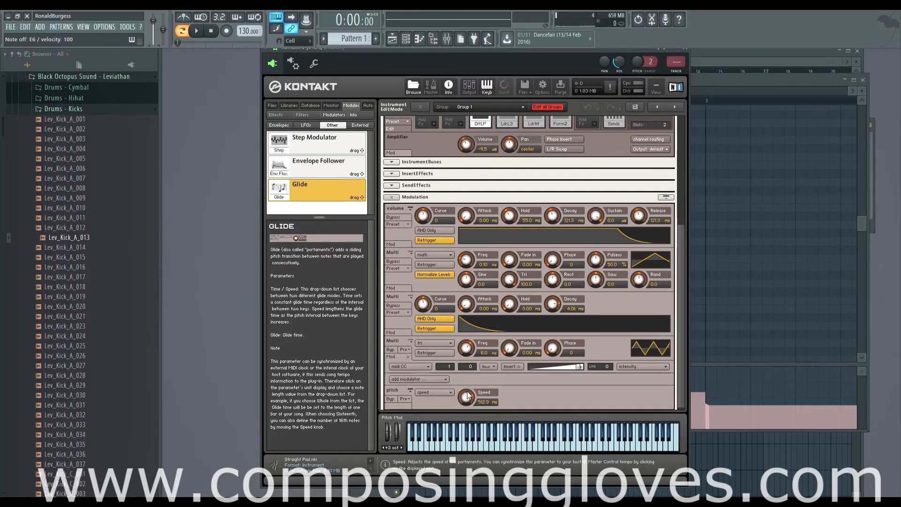
{"action": "left_click_drag", "start_coordinate": [466, 396], "coordinate": [467, 375]}
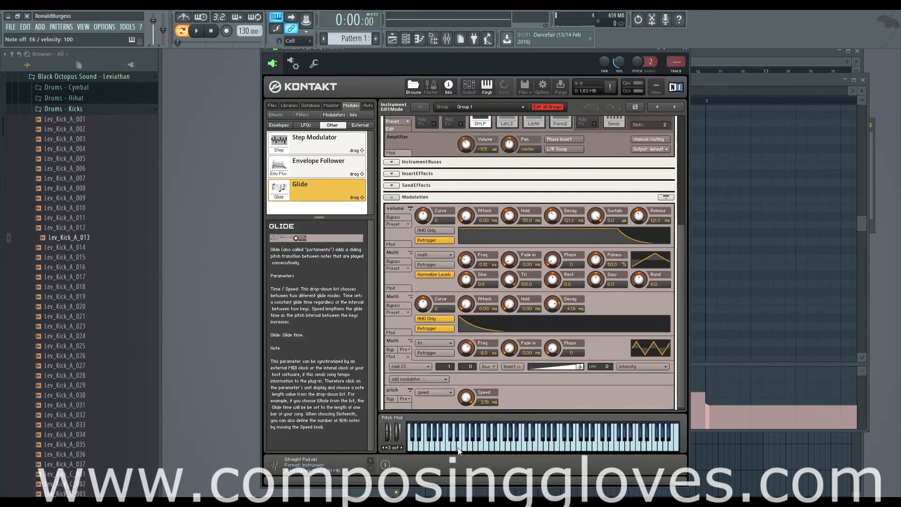
{"action": "key", "text": "z"}
{"action": "left_click", "coordinate": [630, 440]}
{"action": "left_click", "coordinate": [623, 446]}
{"action": "left_click", "coordinate": [553, 447]}
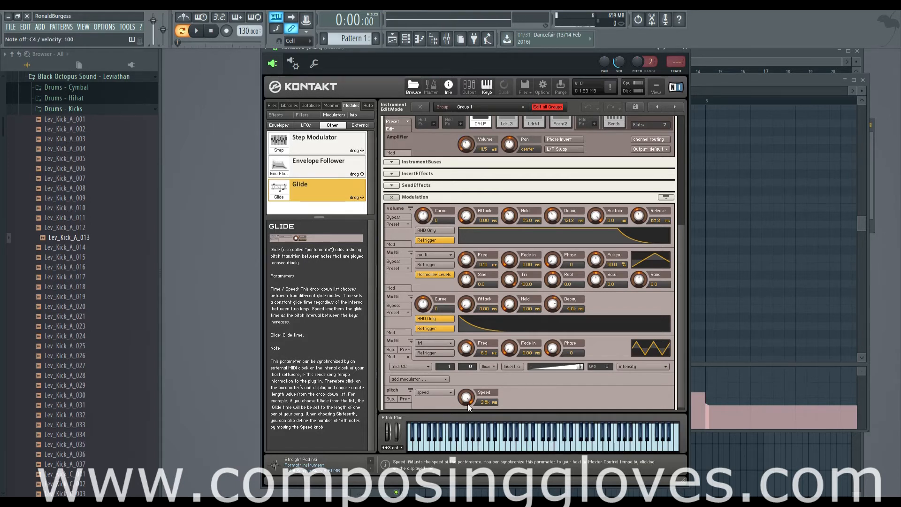
Readjust the Glide speed and repeat high test notes to compare how the pitch slides.
{"action": "left_click_drag", "start_coordinate": [466, 397], "coordinate": [469, 422]}
{"action": "left_click", "coordinate": [593, 445]}
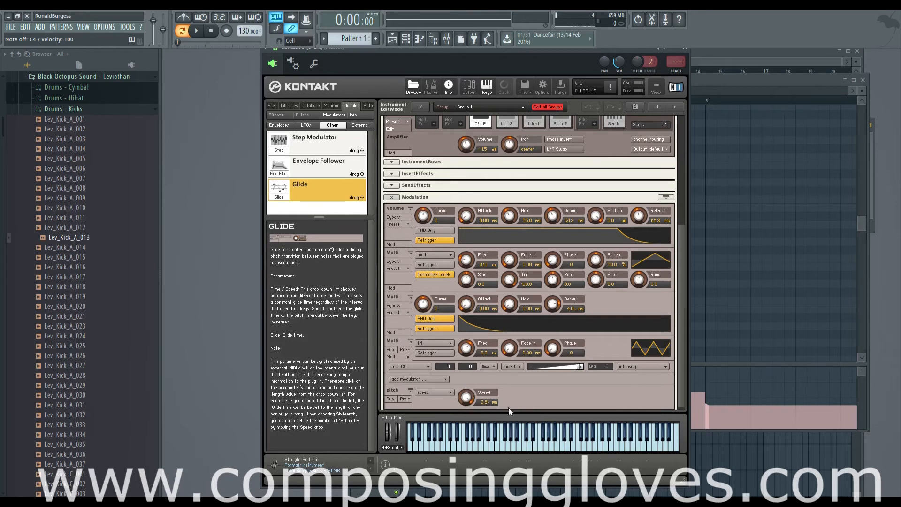
{"action": "left_click_drag", "start_coordinate": [469, 406], "coordinate": [468, 404]}
{"action": "left_click", "coordinate": [610, 440]}
{"action": "left_click", "coordinate": [610, 437]}
{"action": "left_click", "coordinate": [611, 437]}
Try Glide speeds of 94 ms and about 252 ms with test notes, and reduce the speed to 0 ms.
{"action": "left_click_drag", "start_coordinate": [466, 400], "coordinate": [470, 434]}
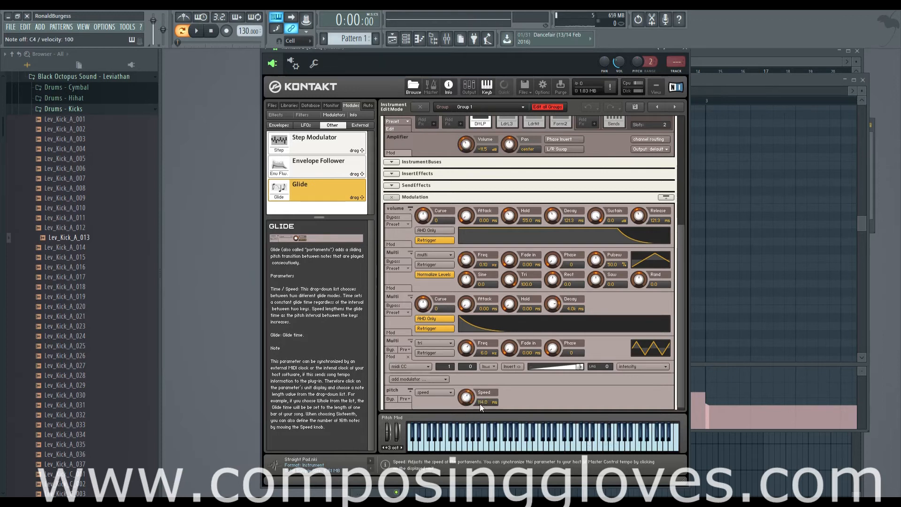
{"action": "left_click_drag", "start_coordinate": [465, 395], "coordinate": [465, 394]}
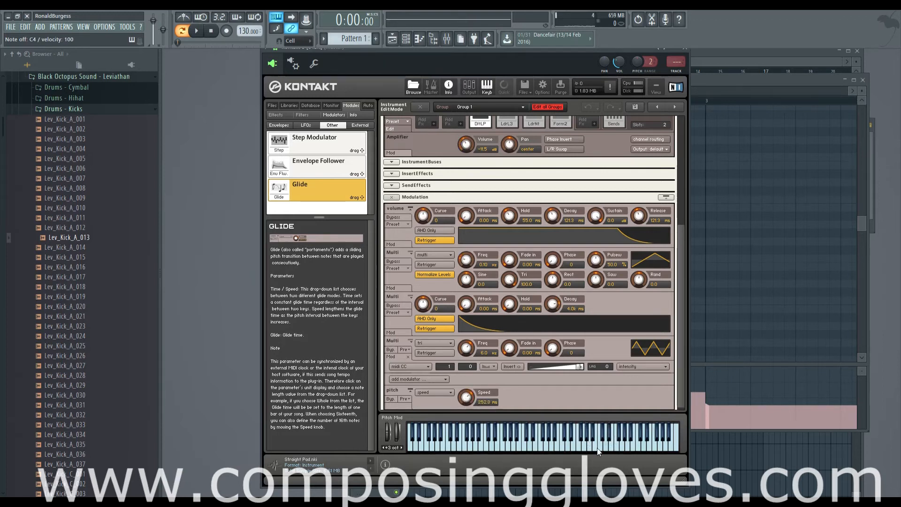
{"action": "left_click", "coordinate": [611, 443]}
{"action": "left_click", "coordinate": [558, 450]}
{"action": "left_click_drag", "start_coordinate": [460, 404], "coordinate": [462, 444]}
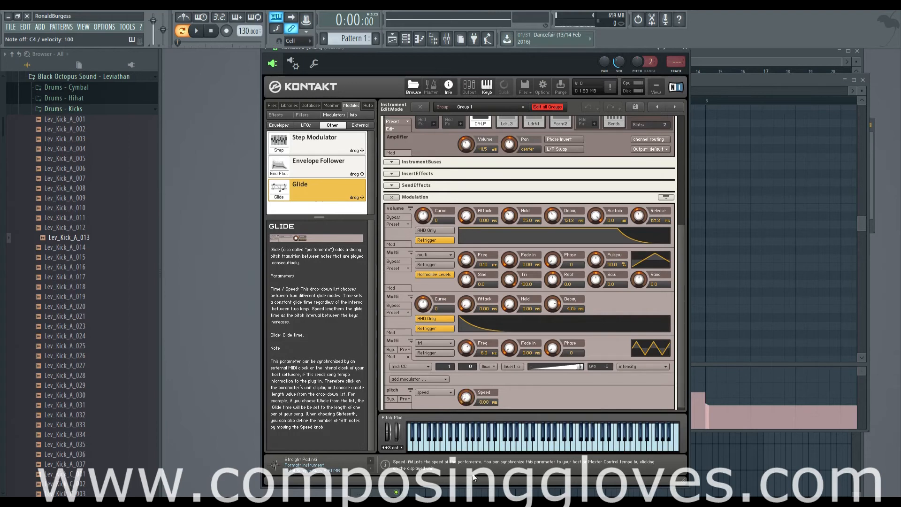
Show the Mapping Editor to examine Straight Pad's sample zones, and hide it again.
{"action": "left_click_drag", "start_coordinate": [682, 379], "coordinate": [631, 257]}
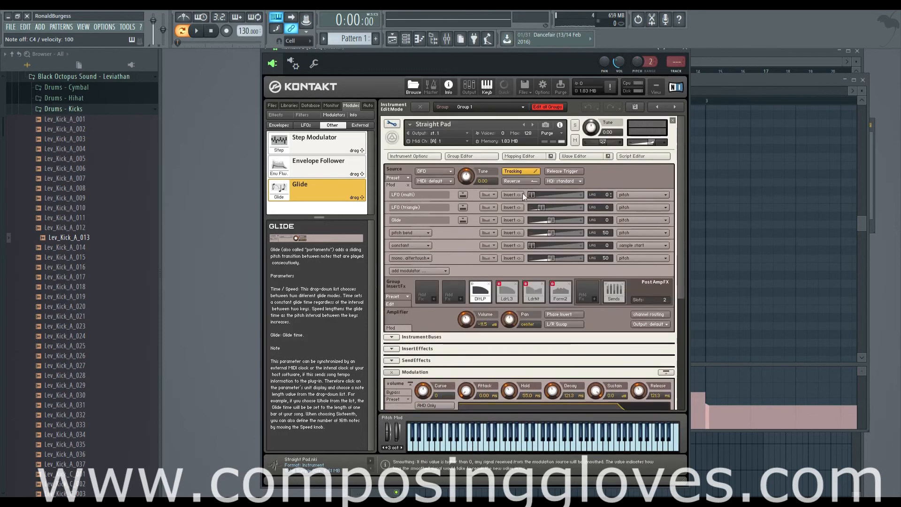
{"action": "left_click", "coordinate": [532, 155]}
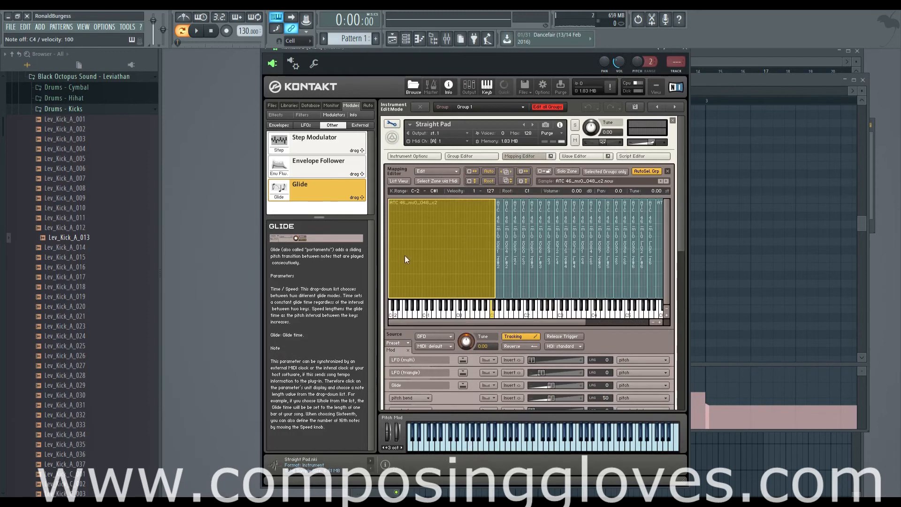
{"action": "left_click", "coordinate": [520, 156]}
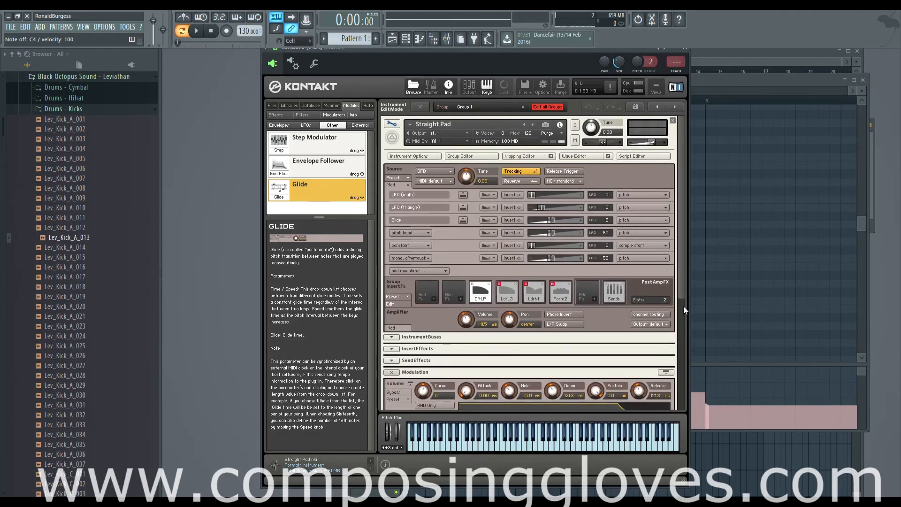
Remove the Glide modulator from Straight Pad's source modulation list.
{"action": "left_click", "coordinate": [682, 357]}
{"action": "scroll", "coordinate": [478, 308], "scroll_direction": "up", "scroll_amount": 2}
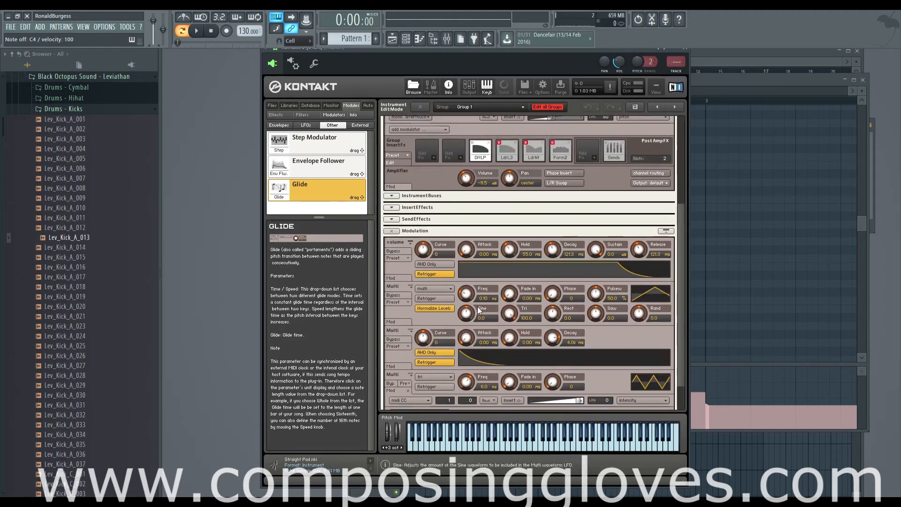
{"action": "scroll", "coordinate": [478, 310], "scroll_direction": "up", "scroll_amount": 4}
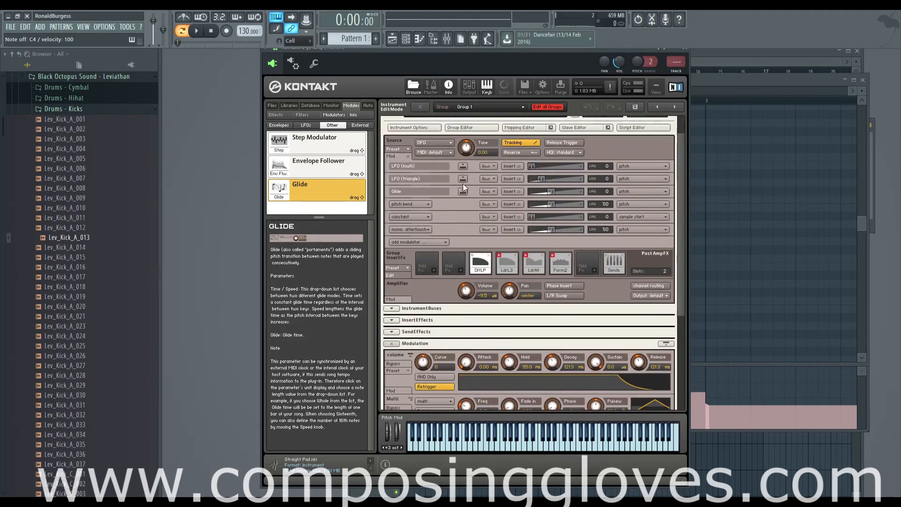
{"action": "left_click", "coordinate": [487, 196]}
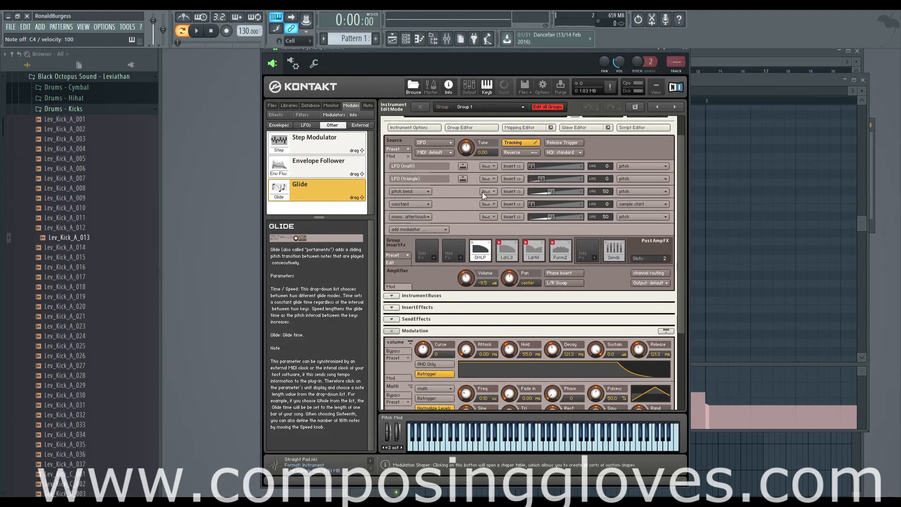
{"action": "scroll", "coordinate": [483, 190], "scroll_direction": "up", "scroll_amount": 1}
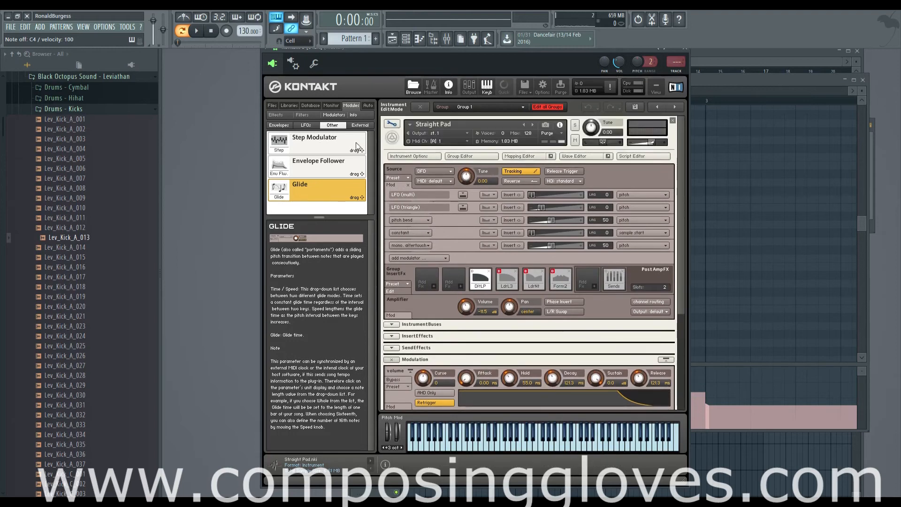
Open the Script Editor and examine the Unisono - Portamento script's controls and source code.
{"action": "left_click", "coordinate": [624, 156]}
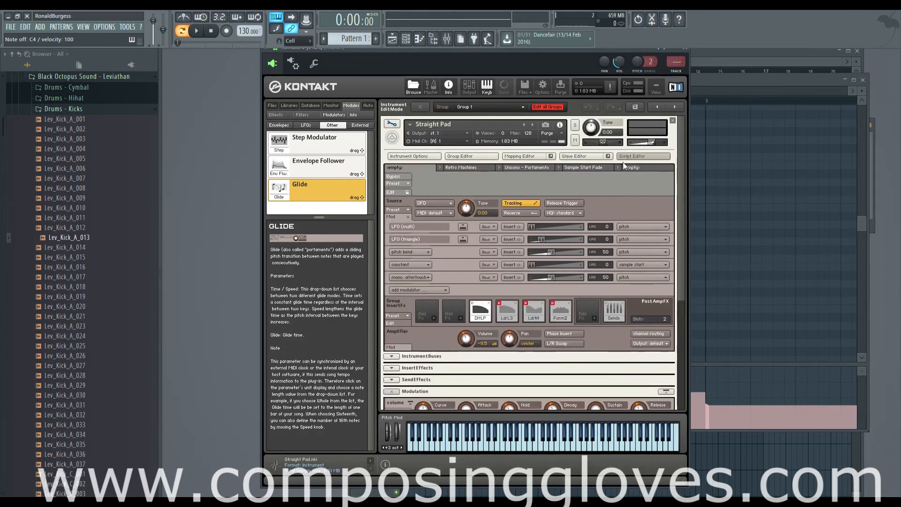
{"action": "left_click", "coordinate": [534, 169]}
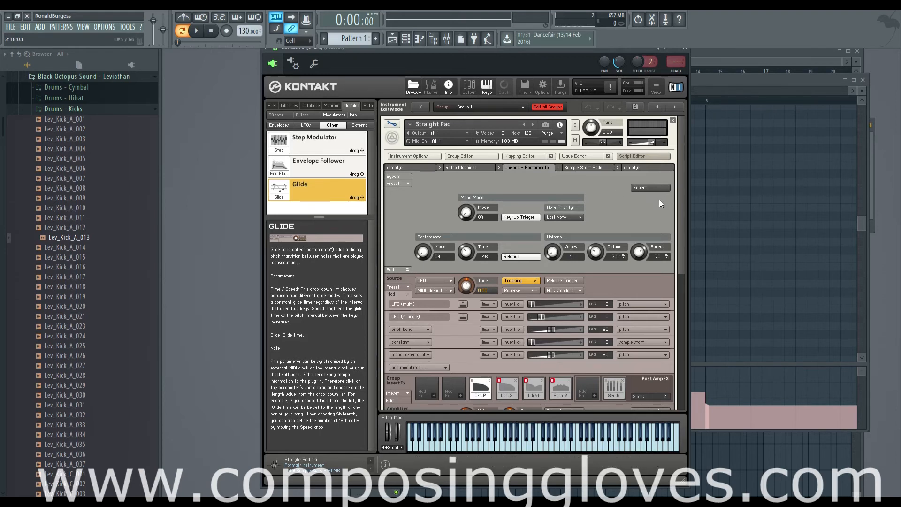
{"action": "left_click", "coordinate": [399, 269]}
{"action": "scroll", "coordinate": [555, 300], "scroll_direction": "down", "scroll_amount": 2}
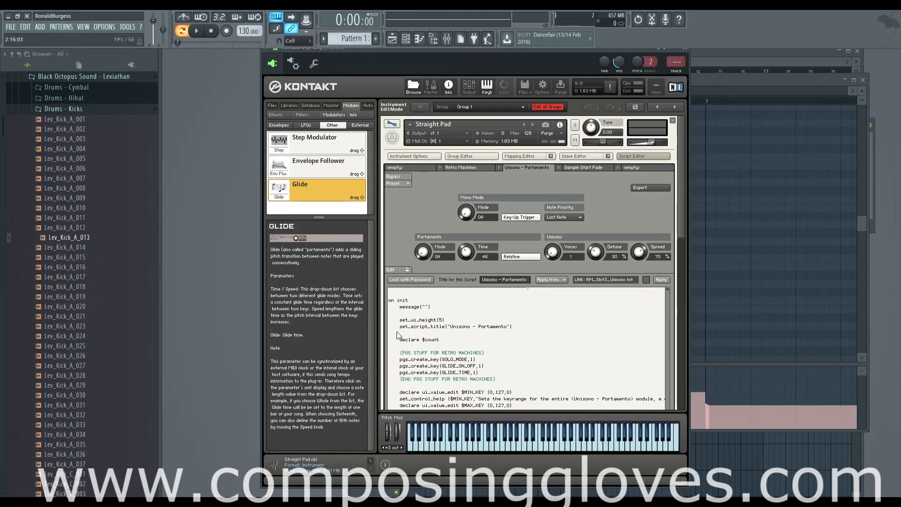
{"action": "left_click", "coordinate": [392, 344]}
{"action": "scroll", "coordinate": [576, 334], "scroll_direction": "down", "scroll_amount": 3}
{"action": "scroll", "coordinate": [581, 331], "scroll_direction": "up", "scroll_amount": 5}
Examine the Retro Machines script's control layout and compare it with the instrument's performance view.
{"action": "left_click", "coordinate": [460, 168]}
{"action": "left_click", "coordinate": [424, 169]}
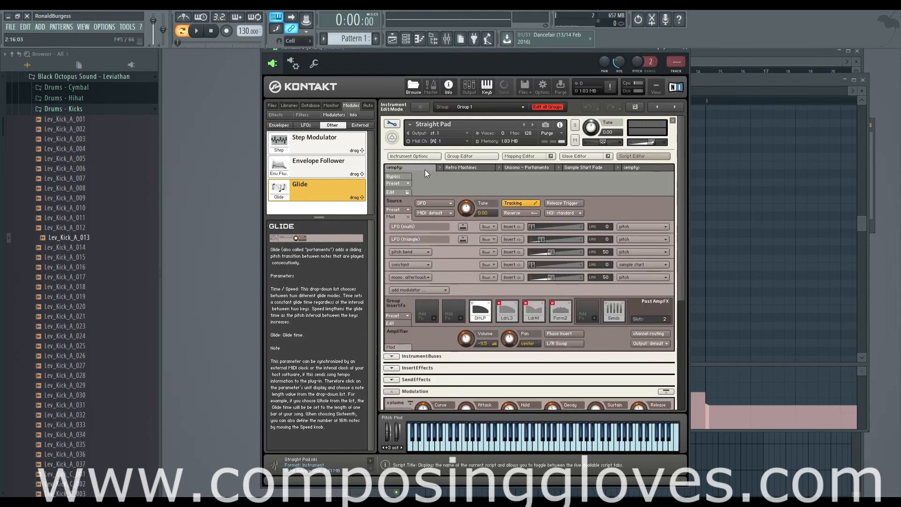
{"action": "left_click", "coordinate": [453, 170]}
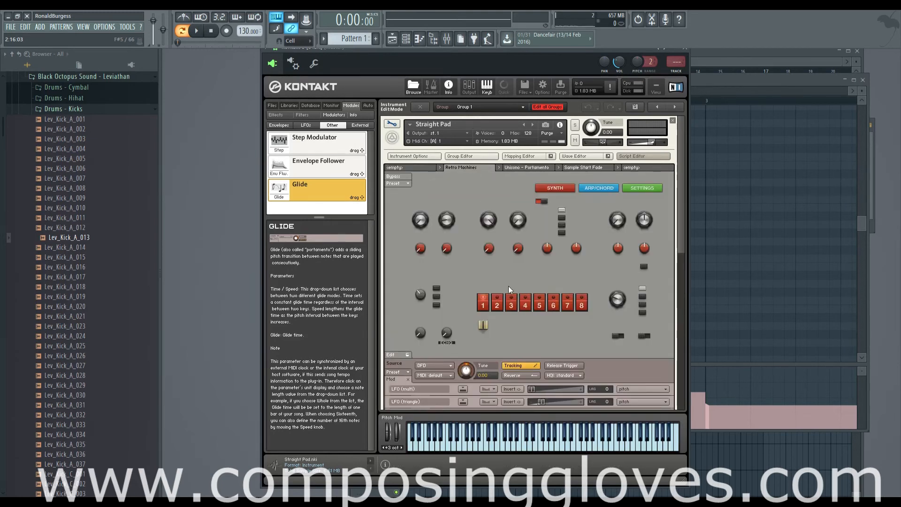
{"action": "left_click", "coordinate": [413, 168]}
{"action": "left_click", "coordinate": [389, 123]}
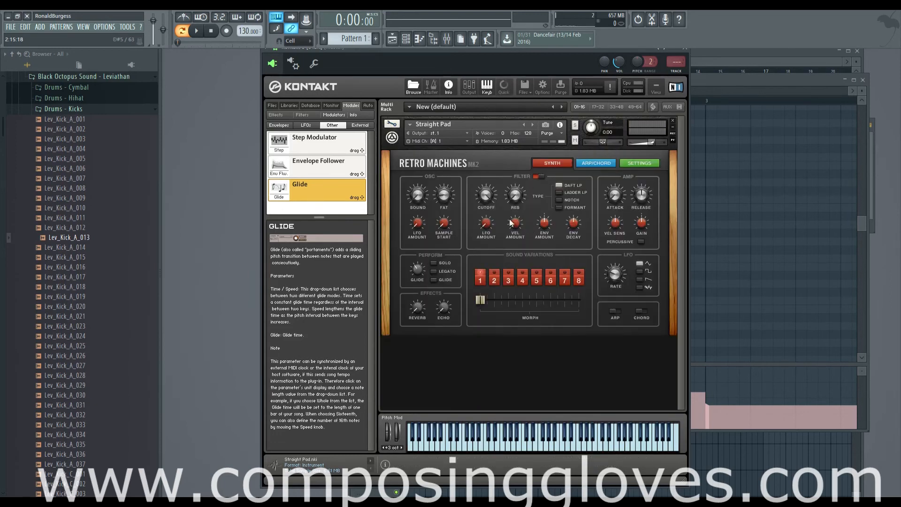
{"action": "left_click", "coordinate": [389, 123]}
{"action": "left_click", "coordinate": [389, 123]}
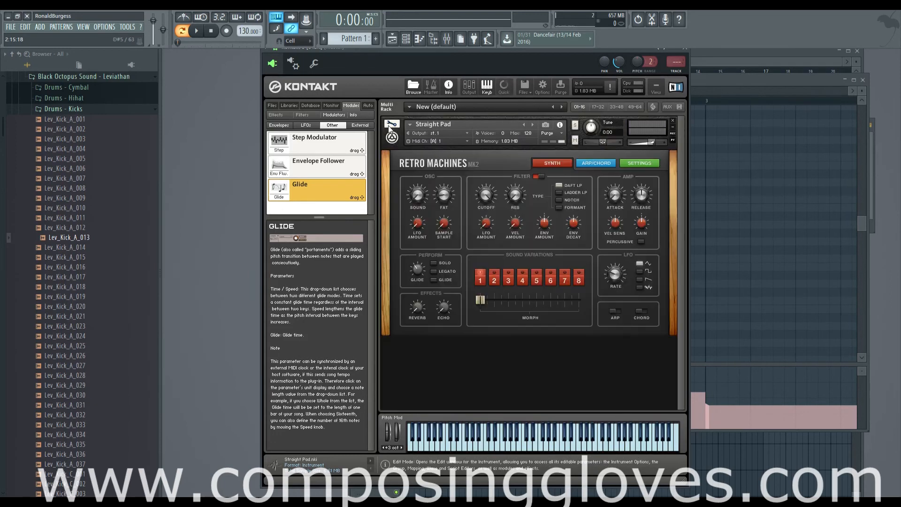
Remove Straight Pad from the rack without saving changes to the instrument.
{"action": "left_click", "coordinate": [673, 121]}
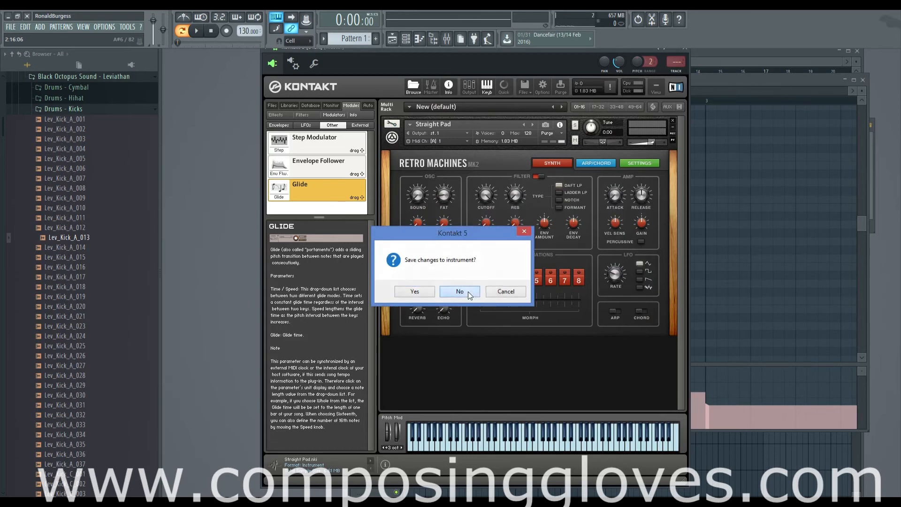
{"action": "left_click", "coordinate": [462, 292]}
{"action": "left_click_drag", "start_coordinate": [449, 55], "coordinate": [443, 57]}
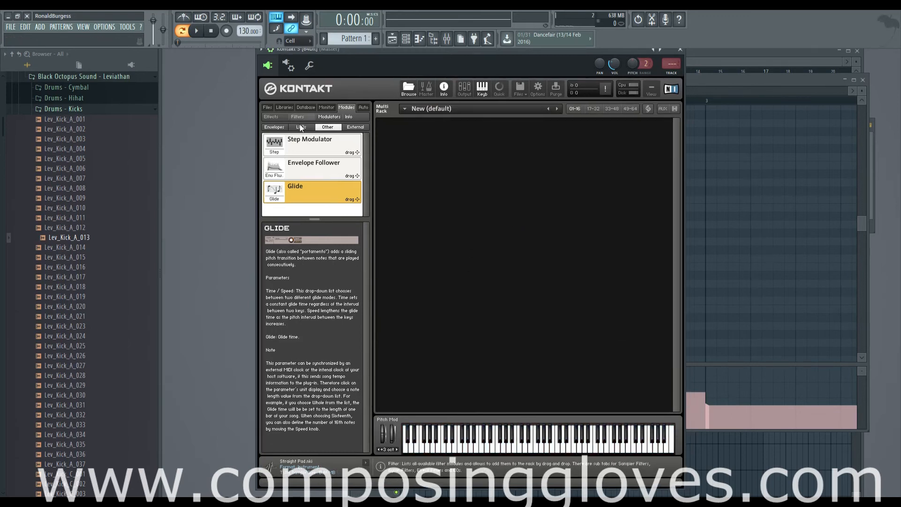
Review the browser's Modules, Monitor, Database and Libraries sections, ending on the file listing of the Gloves Glock folder.
{"action": "left_click", "coordinate": [320, 108]}
{"action": "left_click", "coordinate": [303, 108]}
{"action": "left_click", "coordinate": [277, 108]}
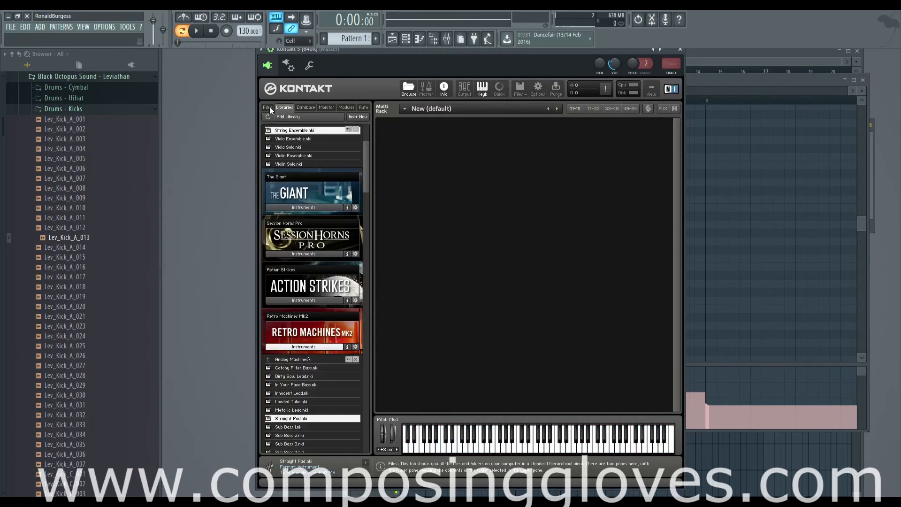
{"action": "left_click", "coordinate": [269, 106]}
{"action": "left_click", "coordinate": [346, 107]}
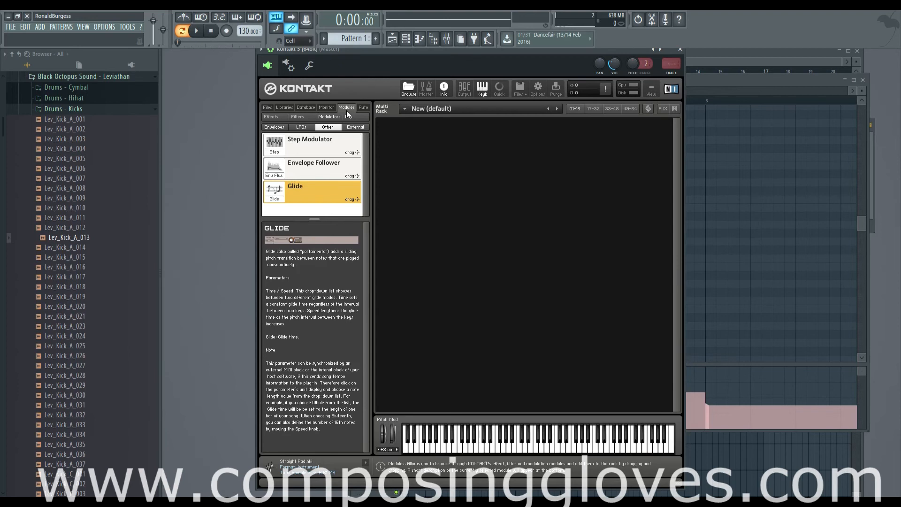
{"action": "left_click_drag", "start_coordinate": [416, 52], "coordinate": [414, 57]}
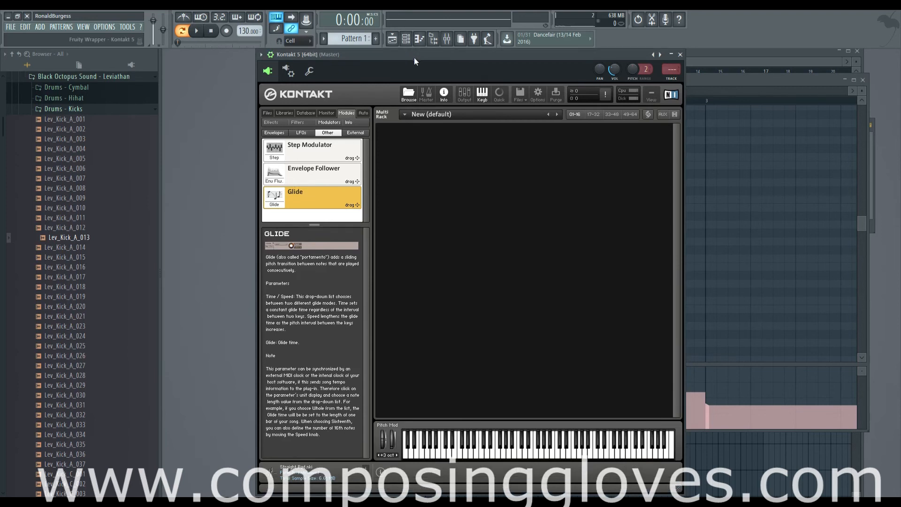
{"action": "left_click", "coordinate": [333, 113]}
{"action": "left_click", "coordinate": [343, 113]}
{"action": "left_click", "coordinate": [326, 113]}
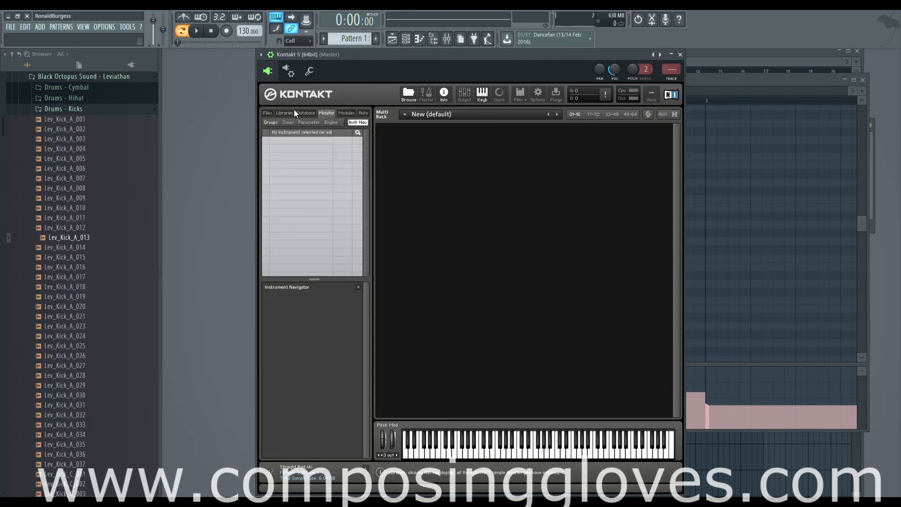
{"action": "left_click", "coordinate": [297, 113]}
{"action": "left_click", "coordinate": [282, 113]}
{"action": "left_click", "coordinate": [268, 113]}
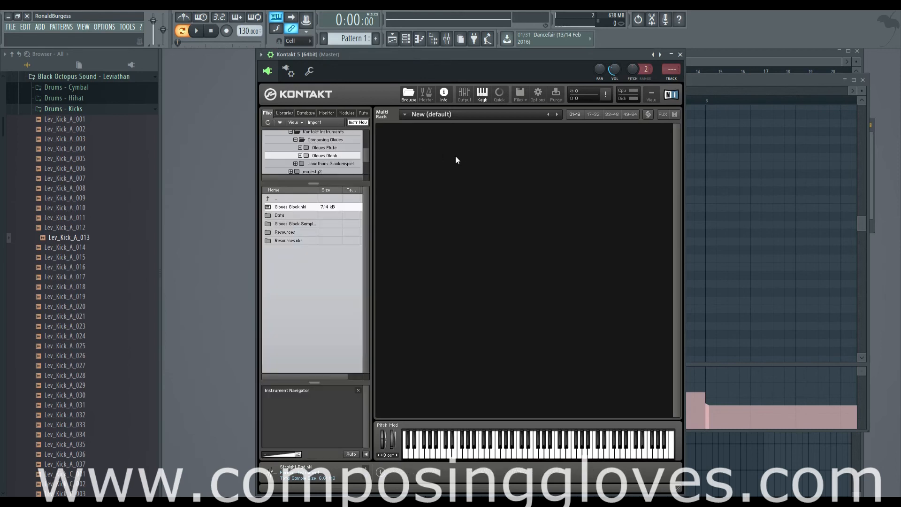